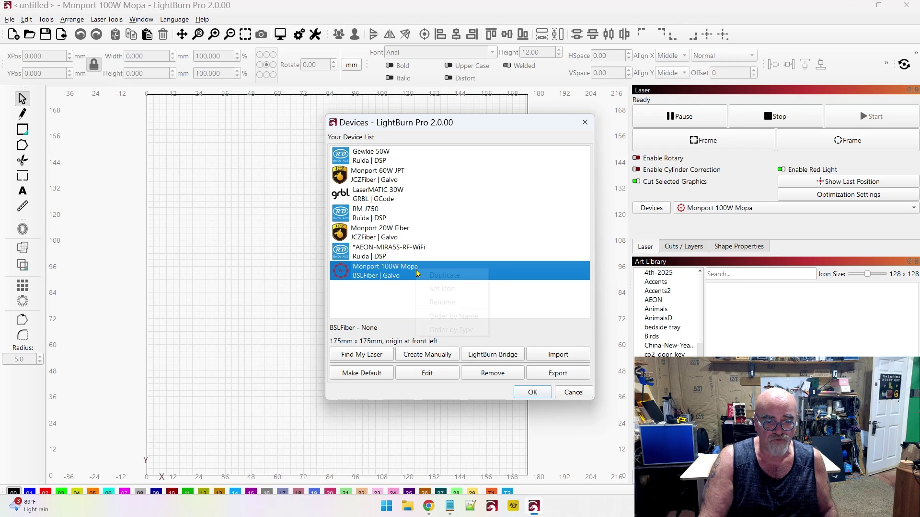
Step: Duplicate the Monport 100W Mopa device profile and name the copy Monport 100W Mopa 175
{"action": "right_click", "coordinate": [417, 273]}
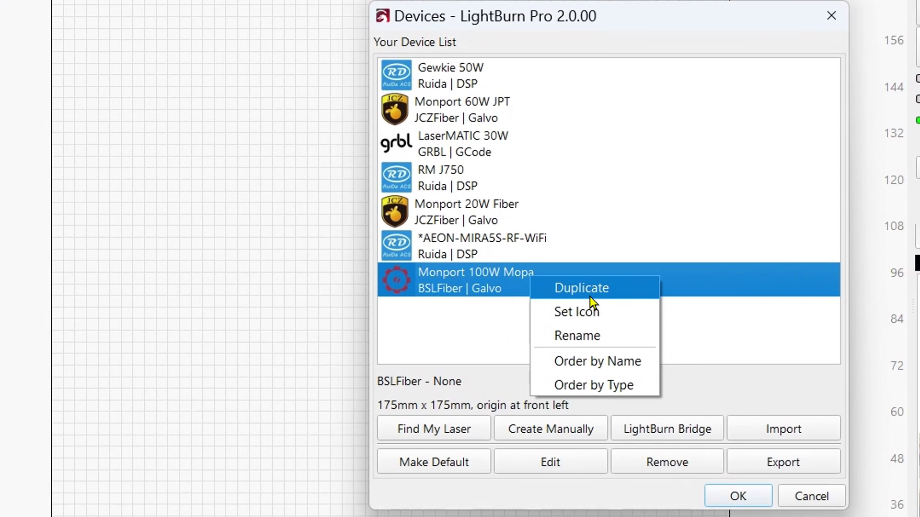
{"action": "left_click", "coordinate": [597, 290]}
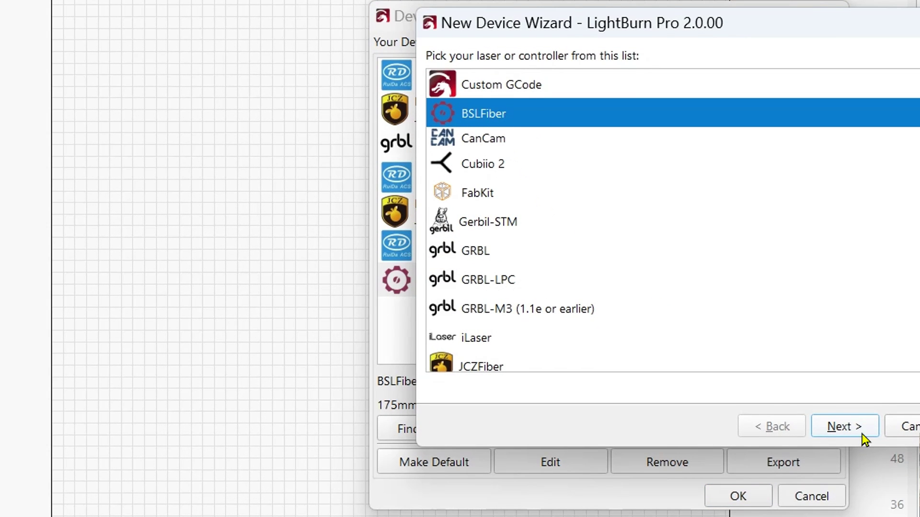
{"action": "left_click", "coordinate": [846, 426]}
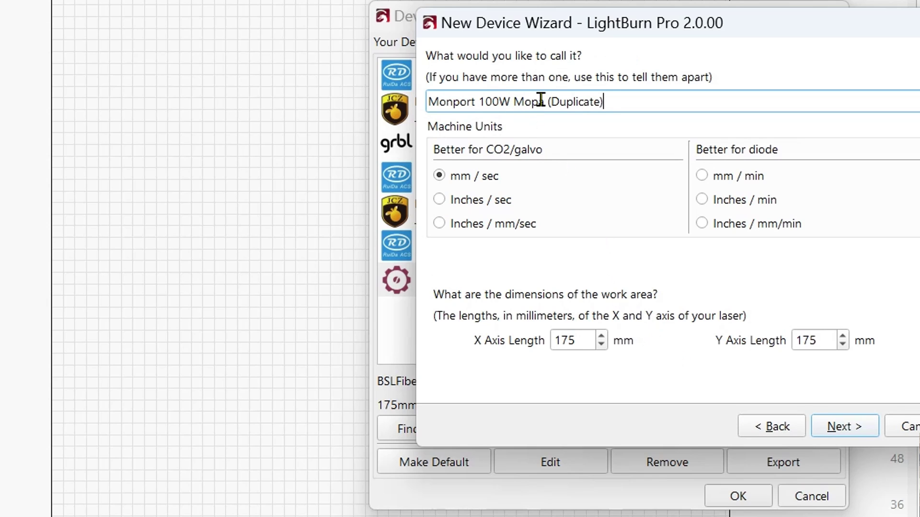
{"action": "left_click_drag", "start_coordinate": [544, 102], "coordinate": [604, 102]}
{"action": "left_click", "coordinate": [848, 430]}
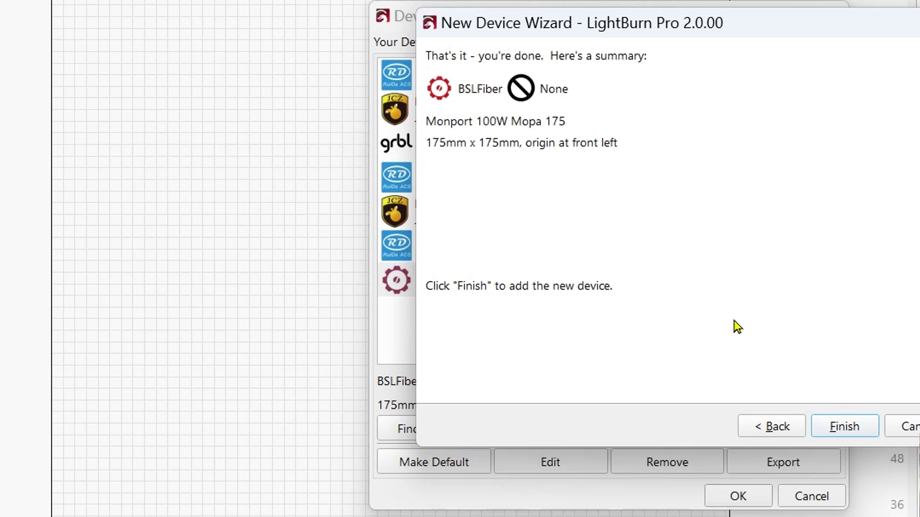
{"action": "left_click", "coordinate": [850, 431]}
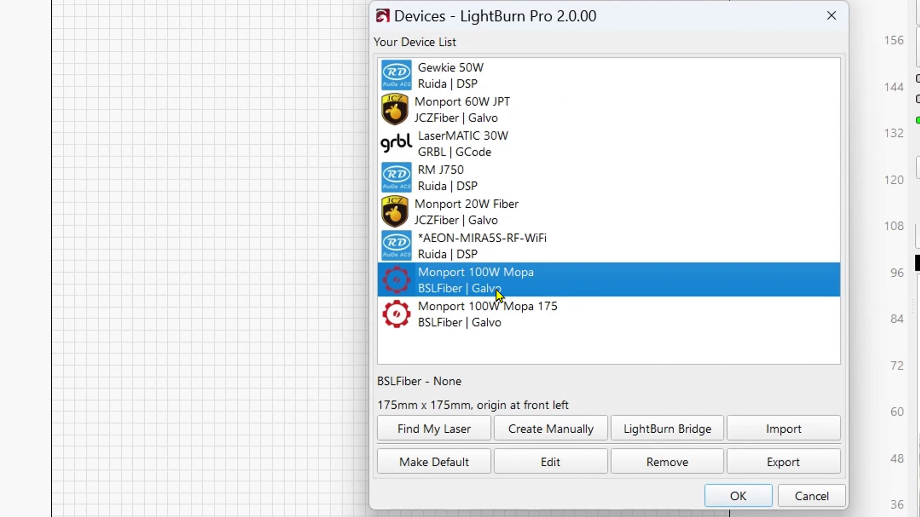
Step: Confirm the device list and make Monport 100W Mopa 175 the active laser
{"action": "left_click", "coordinate": [531, 322]}
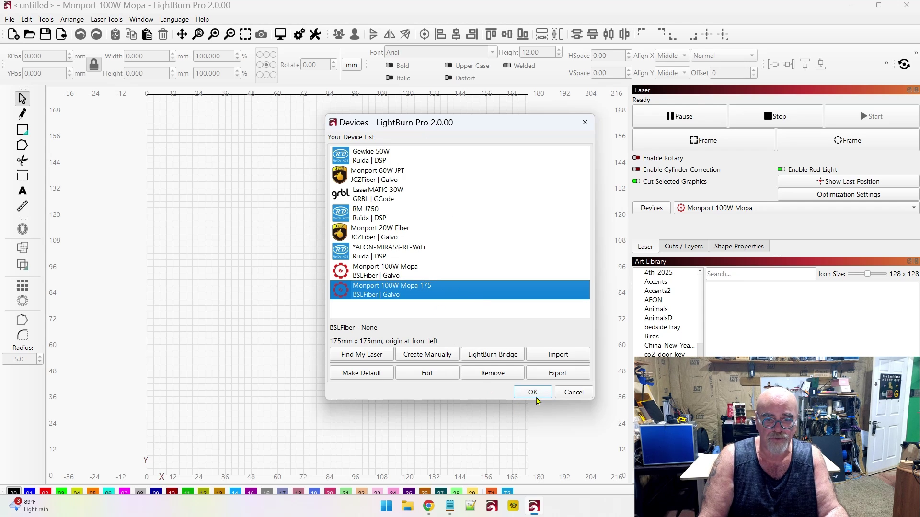
{"action": "left_click", "coordinate": [533, 393]}
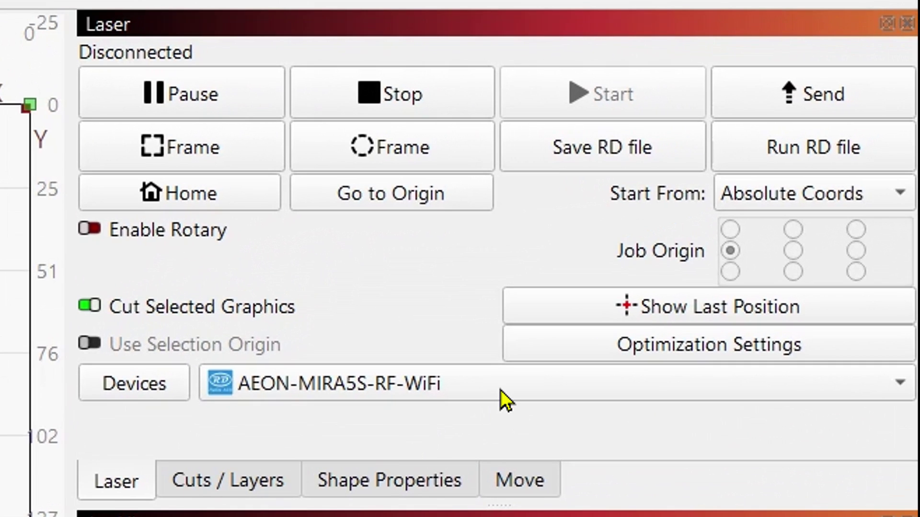
{"action": "left_click", "coordinate": [693, 380]}
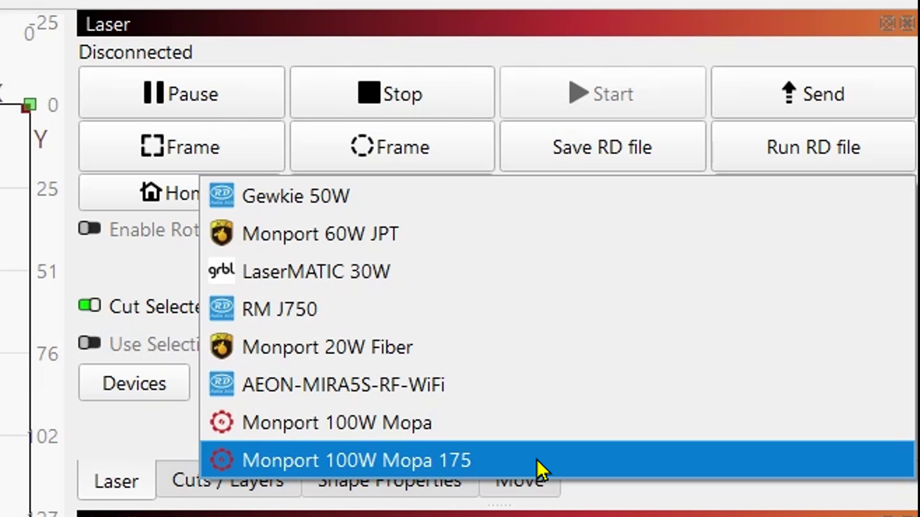
{"action": "left_click", "coordinate": [536, 458]}
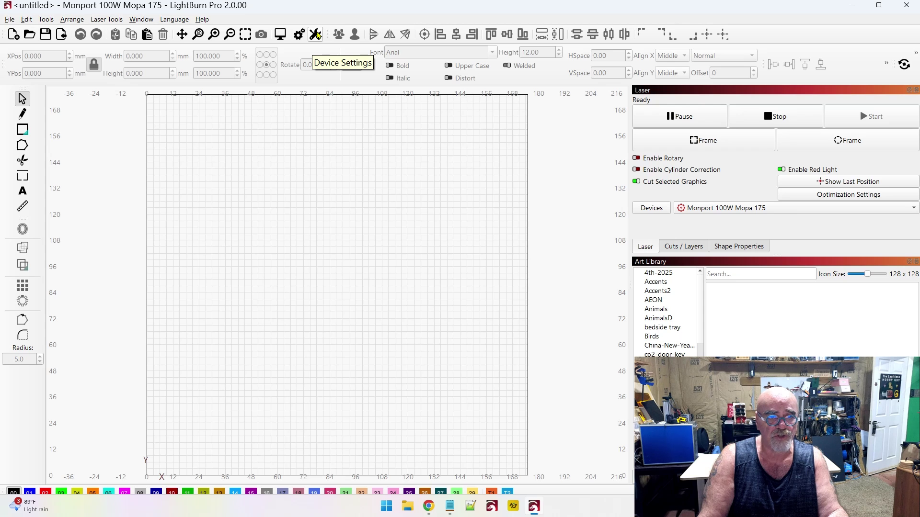
Step: In the device settings, reset Galvo 1 to a scale of 100% and bulge, skew and trapezoid of 1
{"action": "left_click", "coordinate": [317, 34]}
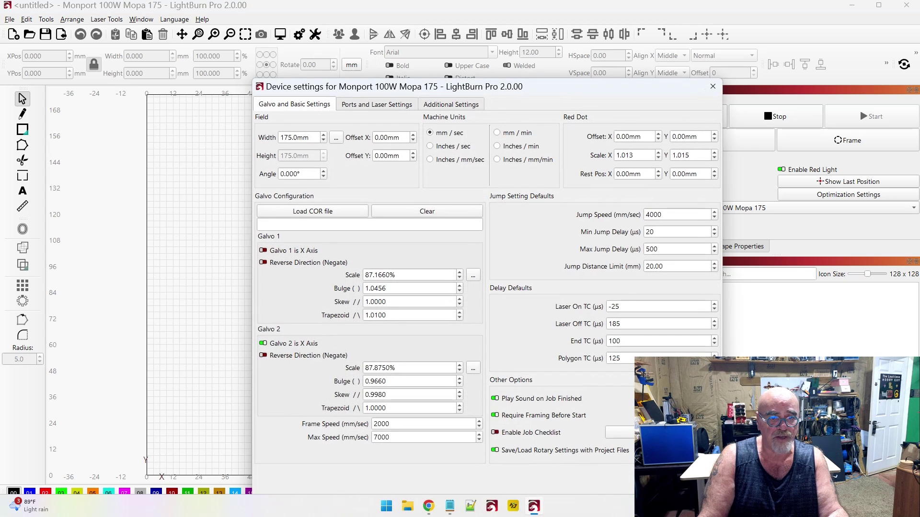
{"action": "left_click_drag", "start_coordinate": [493, 87], "coordinate": [453, 37]}
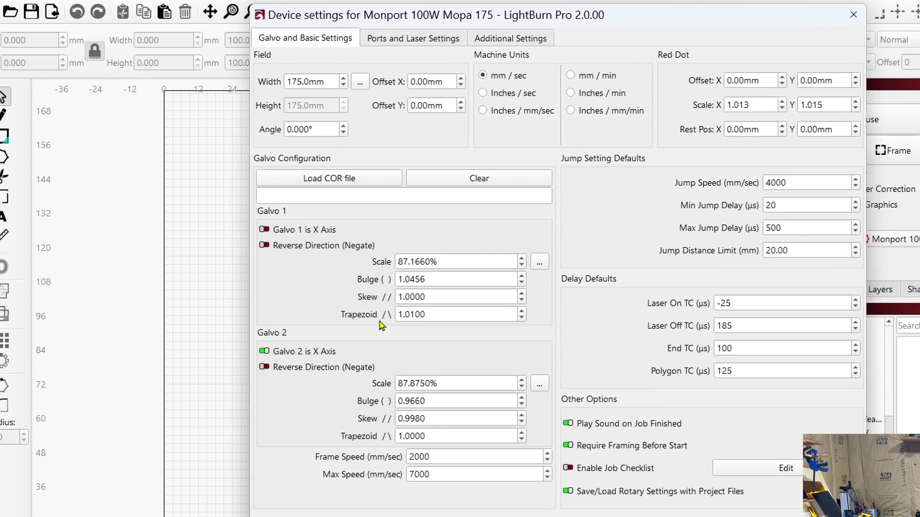
{"action": "left_click_drag", "start_coordinate": [451, 261], "coordinate": [348, 260]}
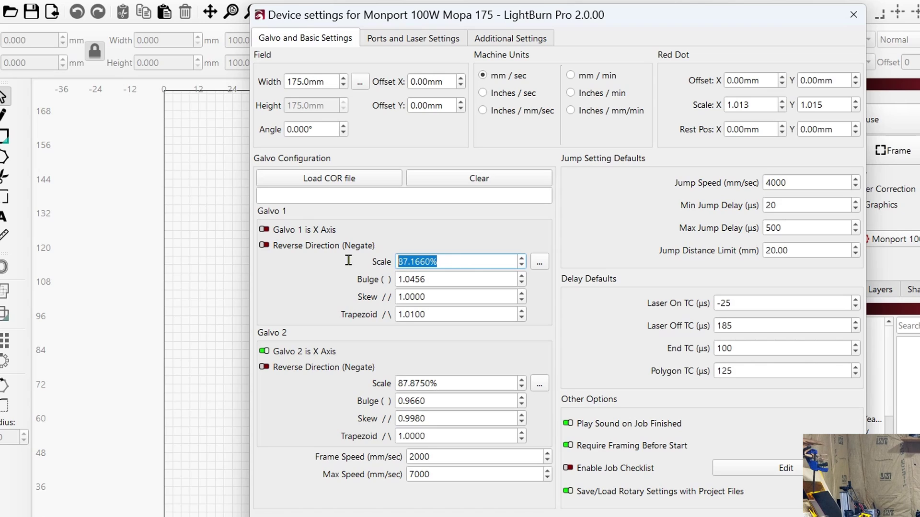
{"action": "type", "text": "10"}
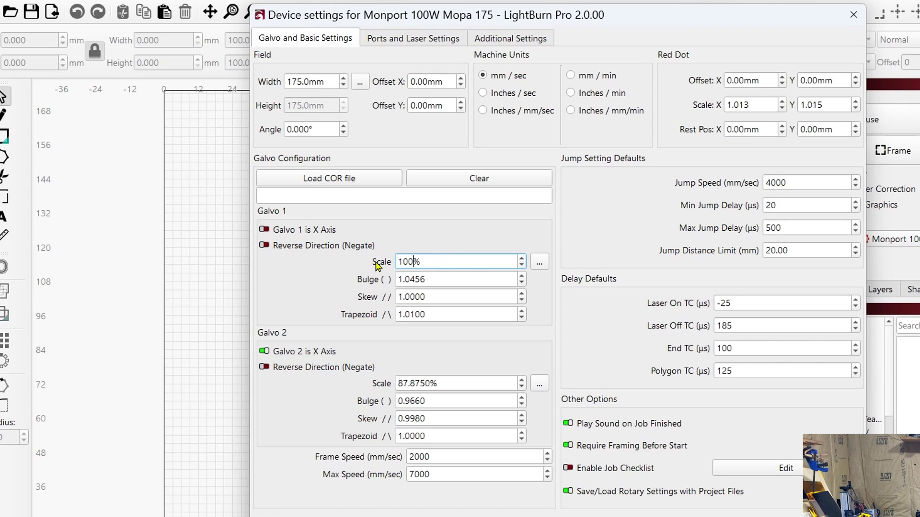
{"action": "key", "text": "Tab"}
{"action": "type", "text": "1"}
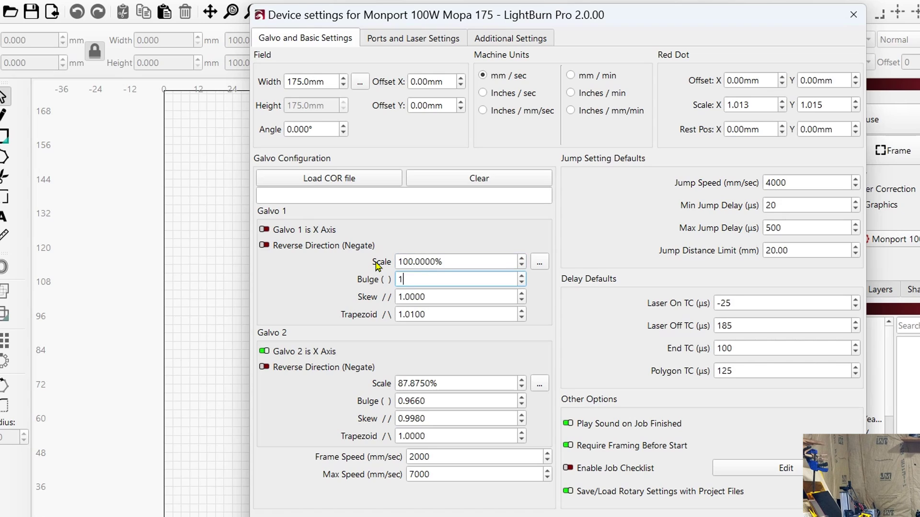
{"action": "key", "text": "Tab"}
{"action": "type", "text": "1"}
{"action": "key", "text": "Tab"}
{"action": "type", "text": "1"}
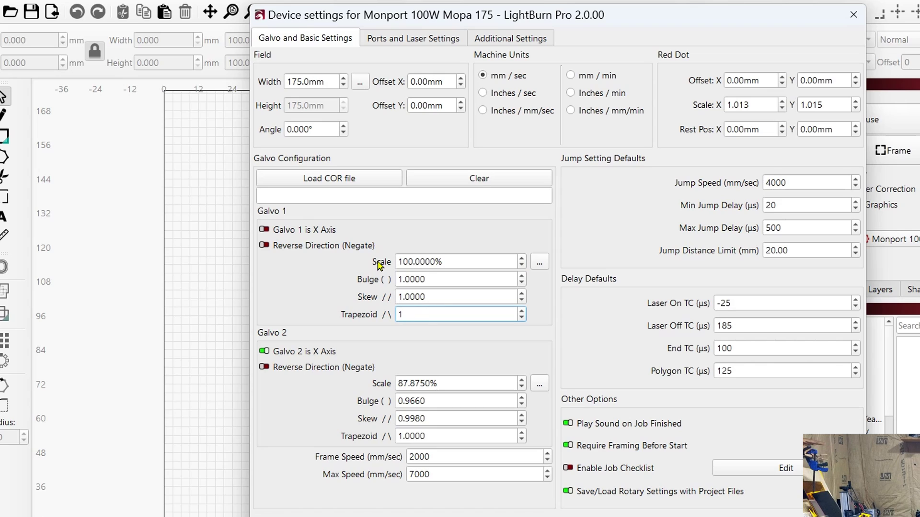
Step: Reset Galvo 2 to a scale of 100% and bulge, skew and trapezoid of 1, and save the device settings
{"action": "double_click", "coordinate": [444, 384]}
{"action": "type", "text": "1"}
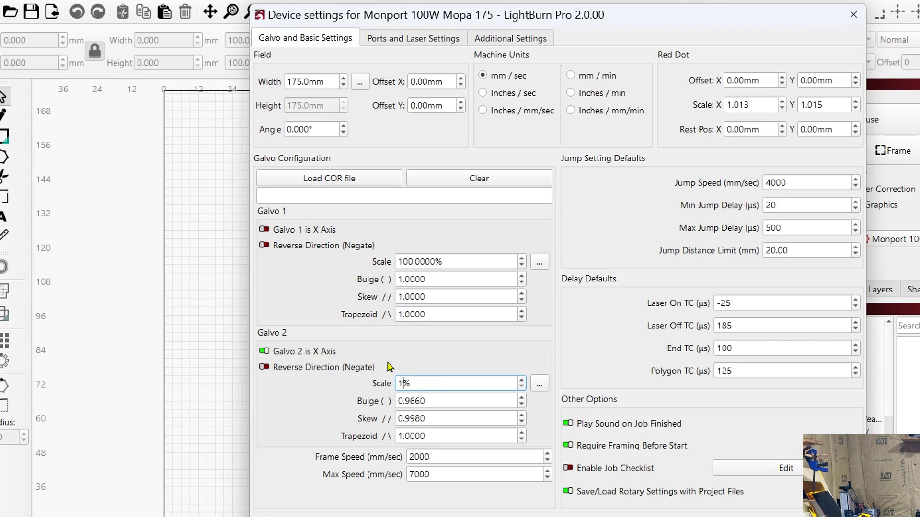
{"action": "type", "text": "00"}
{"action": "key", "text": "Tab"}
{"action": "type", "text": "1"}
{"action": "key", "text": "Tab"}
{"action": "type", "text": "1"}
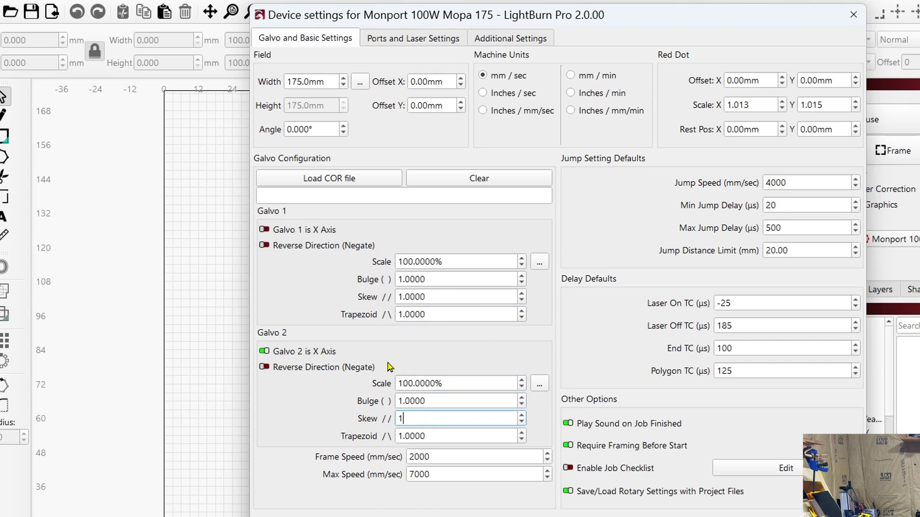
{"action": "key", "text": "Tab"}
{"action": "type", "text": "1"}
{"action": "key", "text": "Tab"}
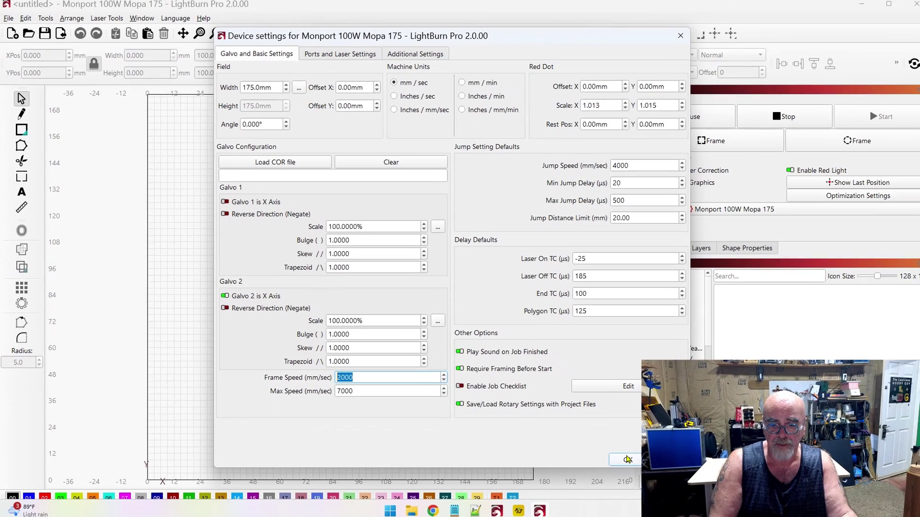
{"action": "left_click", "coordinate": [627, 460]}
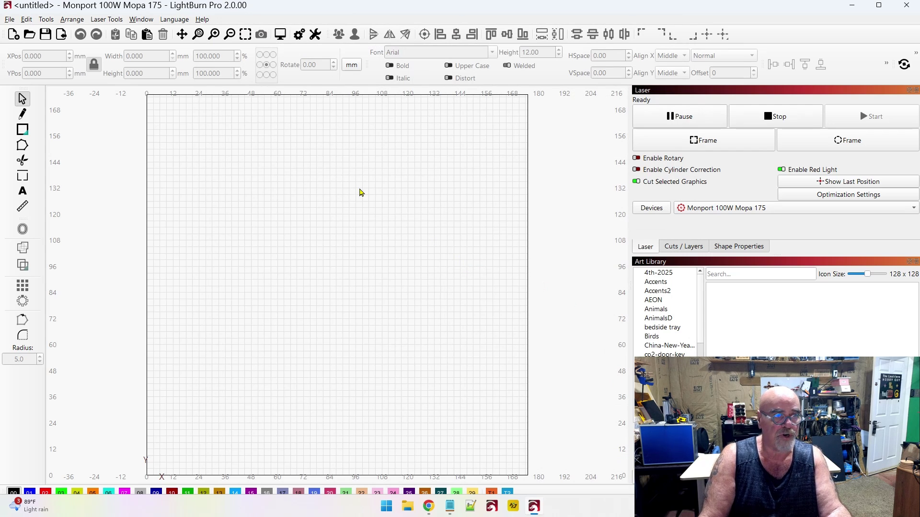
Step: Start the 9 Point Correction galvo lens calibration and set the output box size to 175 mm
{"action": "left_click", "coordinate": [108, 19]}
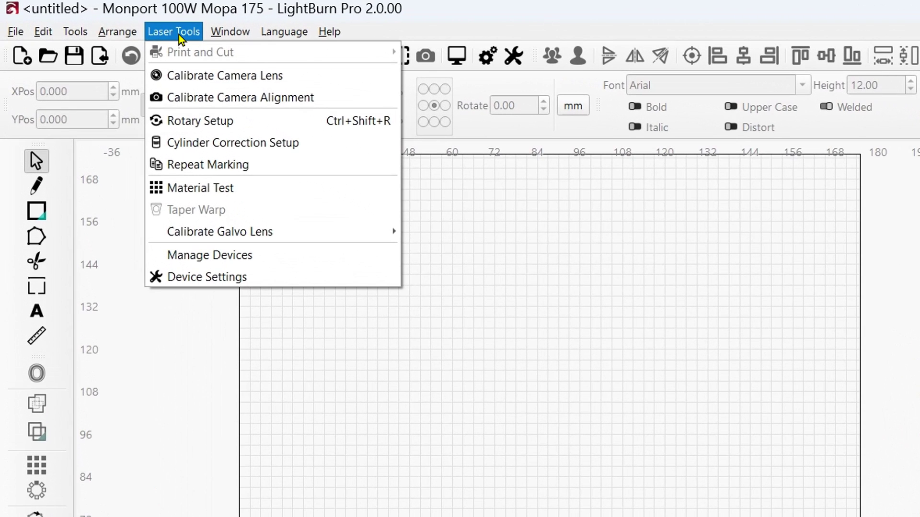
{"action": "mouse_move", "coordinate": [317, 235]}
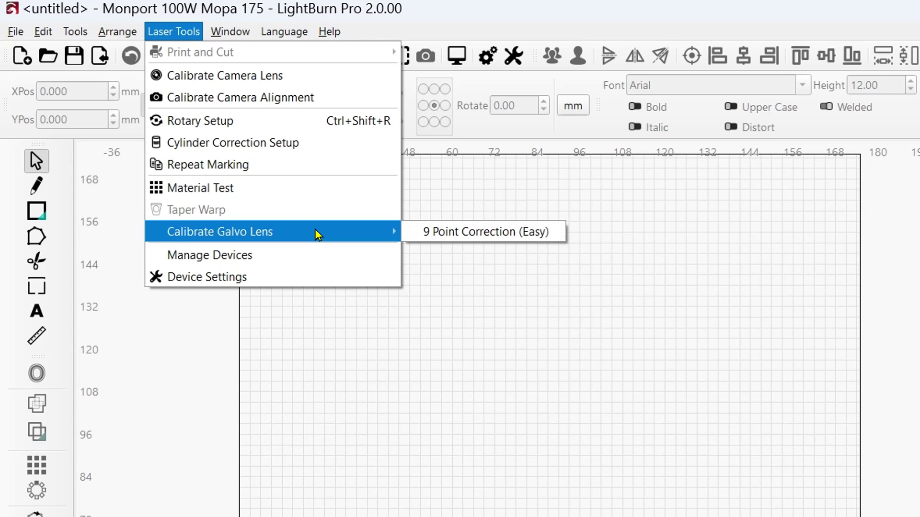
{"action": "left_click", "coordinate": [486, 241]}
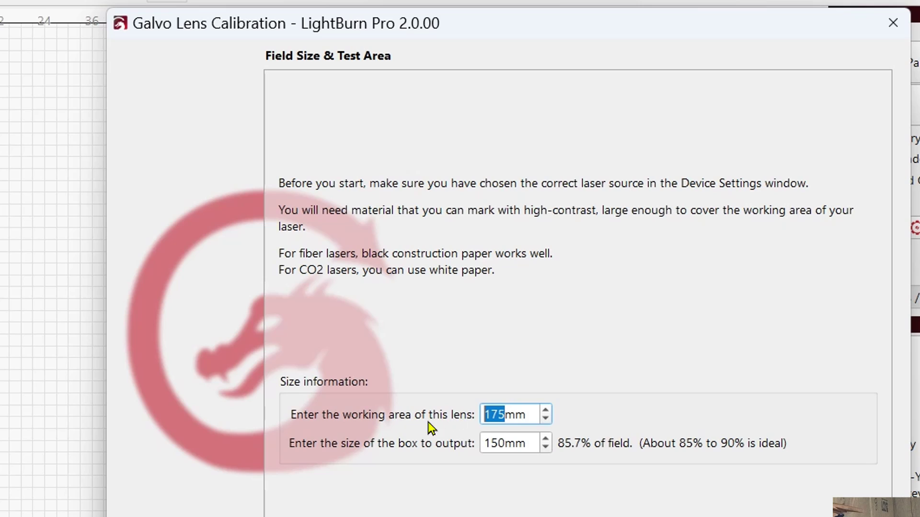
{"action": "left_click", "coordinate": [530, 442]}
{"action": "double_click", "coordinate": [530, 442]}
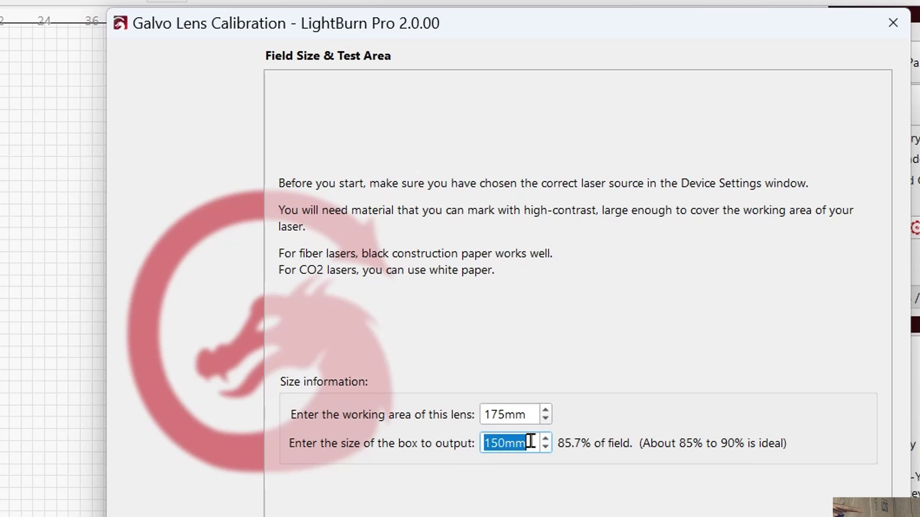
{"action": "type", "text": "175"}
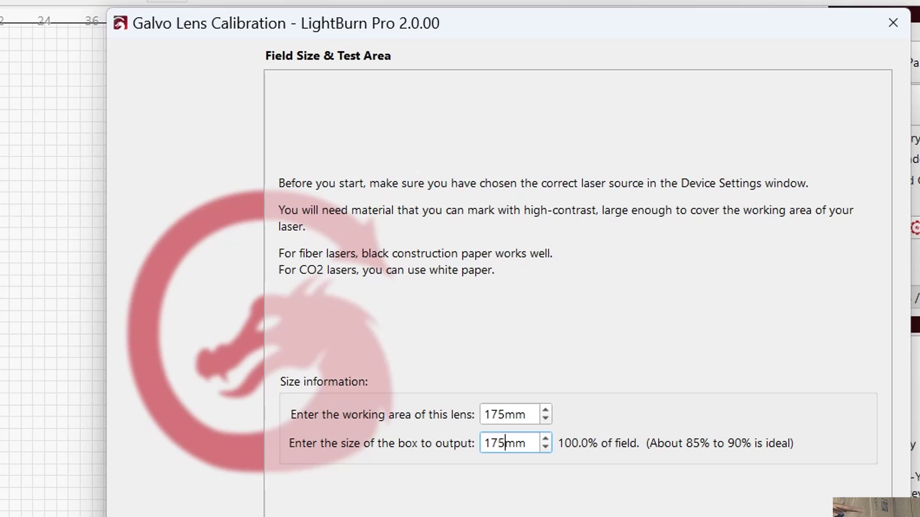
{"action": "key", "text": "Return"}
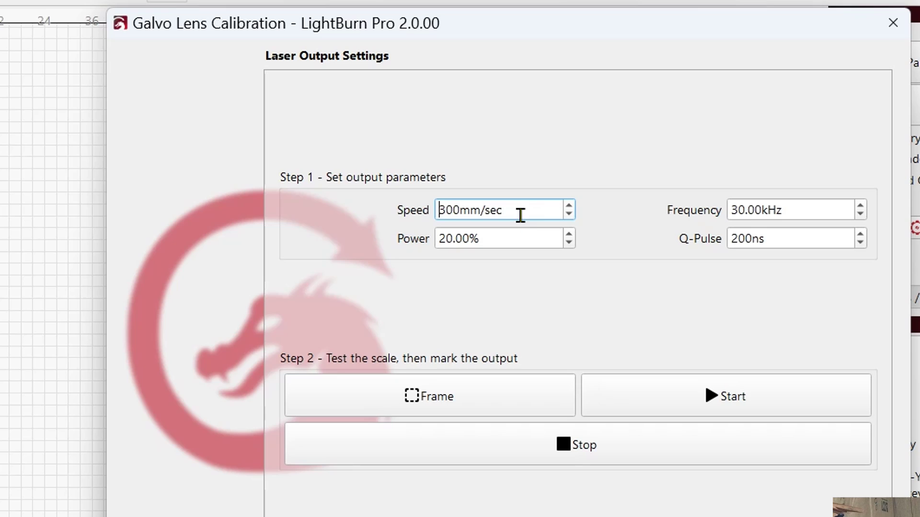
Step: Set the calibration output to 1000 mm/sec, 40 kHz and an 80 ns Q-pulse, and bring up live framing
{"action": "left_click_drag", "start_coordinate": [520, 215], "coordinate": [388, 217]}
{"action": "type", "text": "1000"}
{"action": "left_click", "coordinate": [798, 215]}
{"action": "left_click_drag", "start_coordinate": [799, 216], "coordinate": [611, 210]}
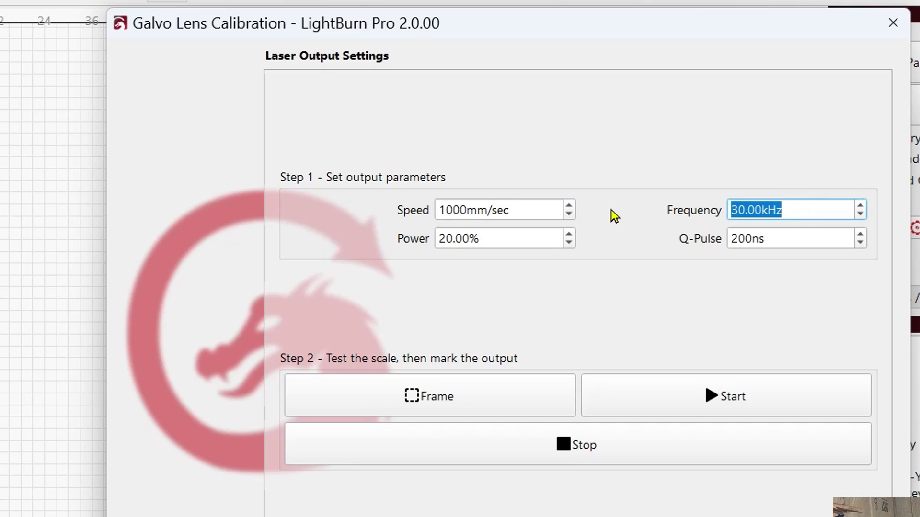
{"action": "type", "text": "40"}
{"action": "key", "text": "Tab"}
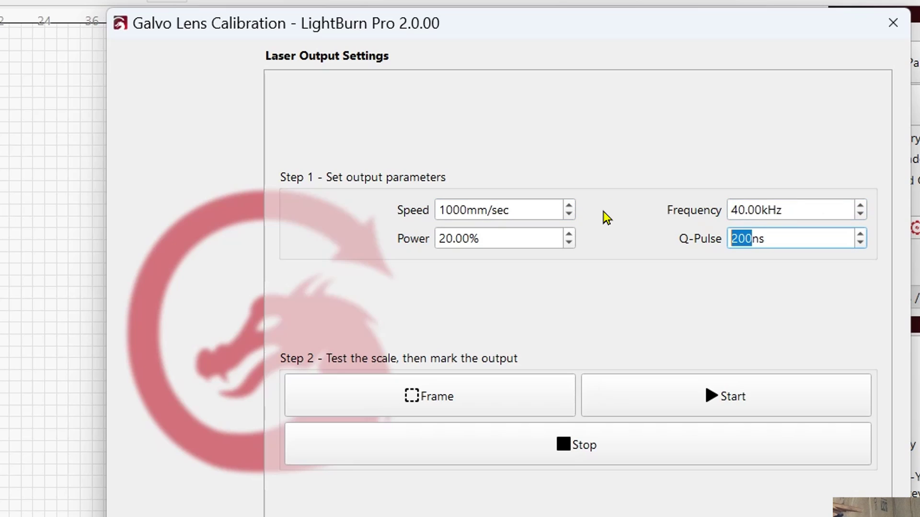
{"action": "type", "text": "80"}
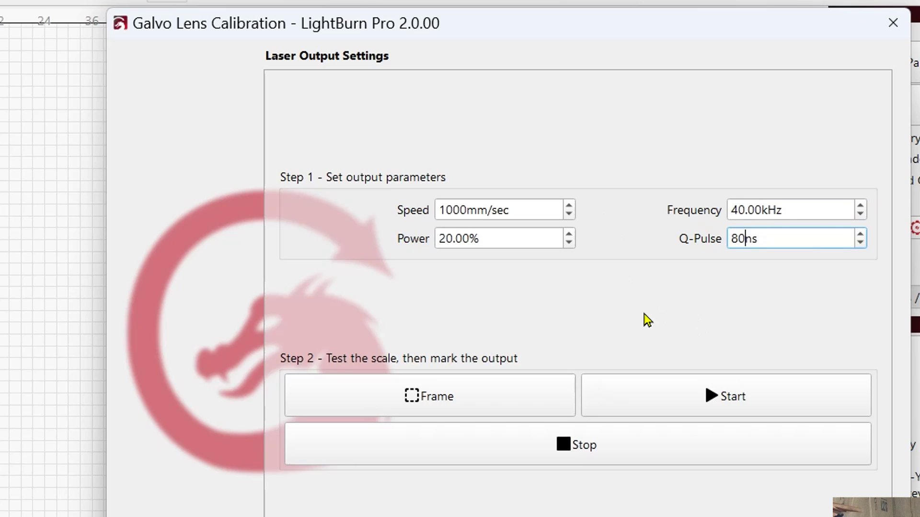
{"action": "left_click", "coordinate": [470, 392]}
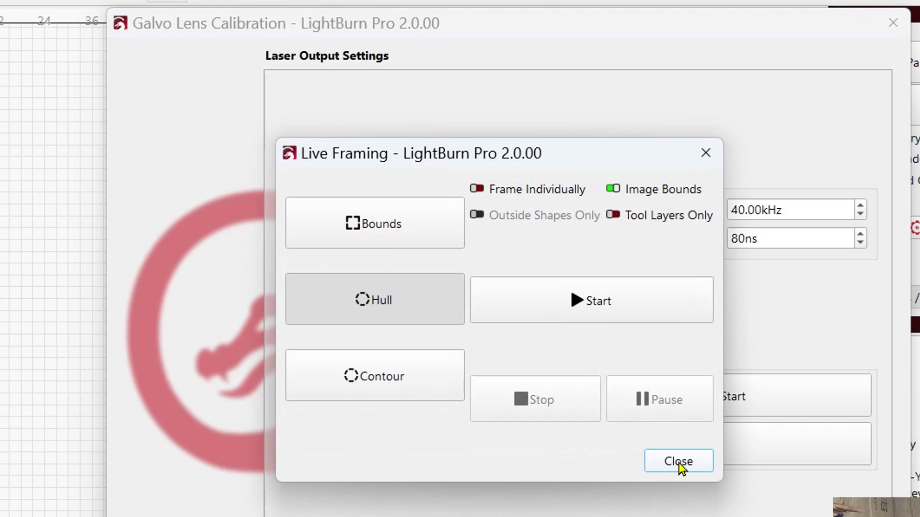
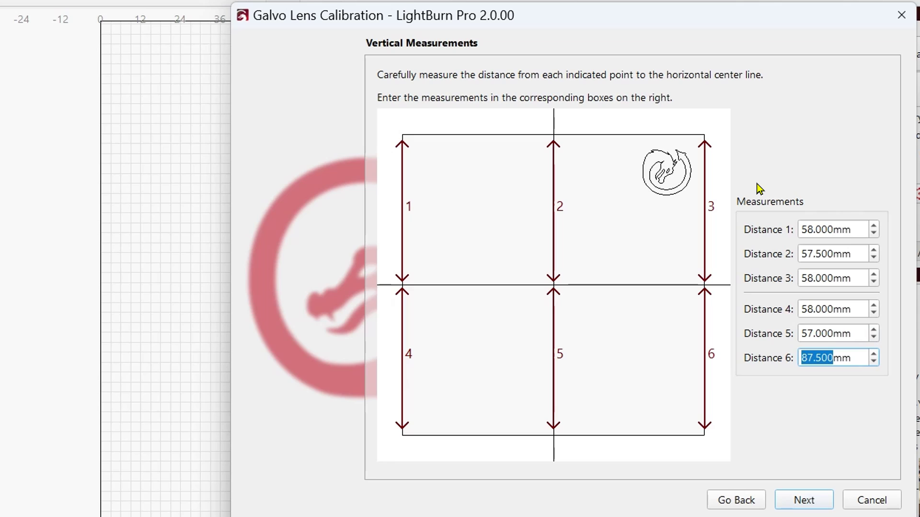
Step: Enter 58 mm for vertical Distance 6 and apply the calibration results with Maximize working area enabled
{"action": "type", "text": "58"}
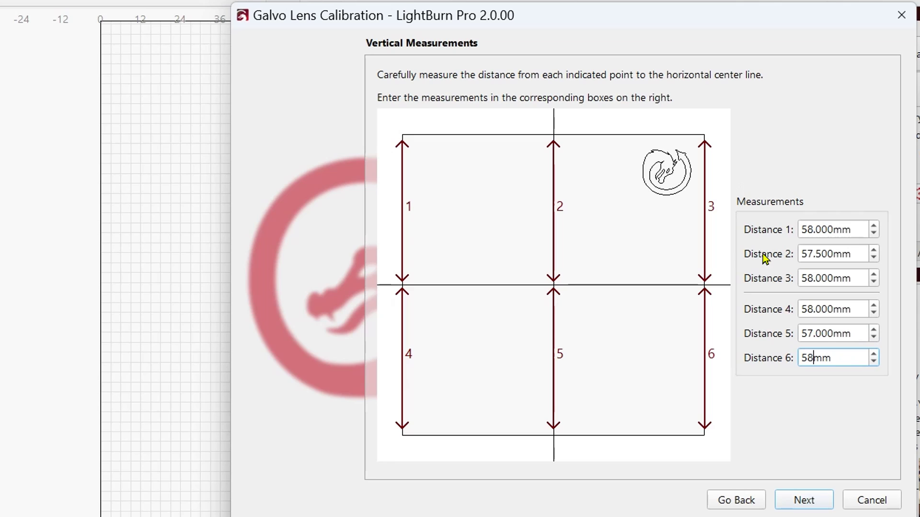
{"action": "left_click", "coordinate": [802, 501]}
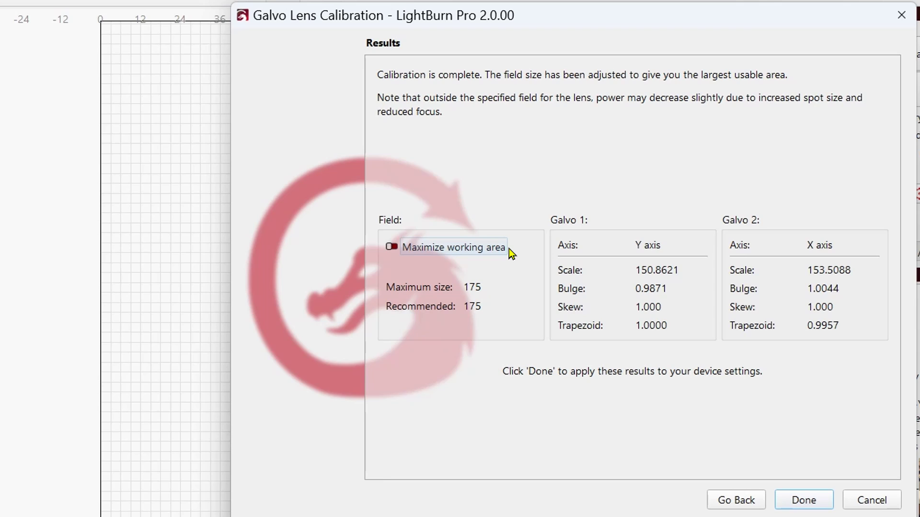
{"action": "left_click", "coordinate": [392, 248]}
{"action": "left_click", "coordinate": [802, 500]}
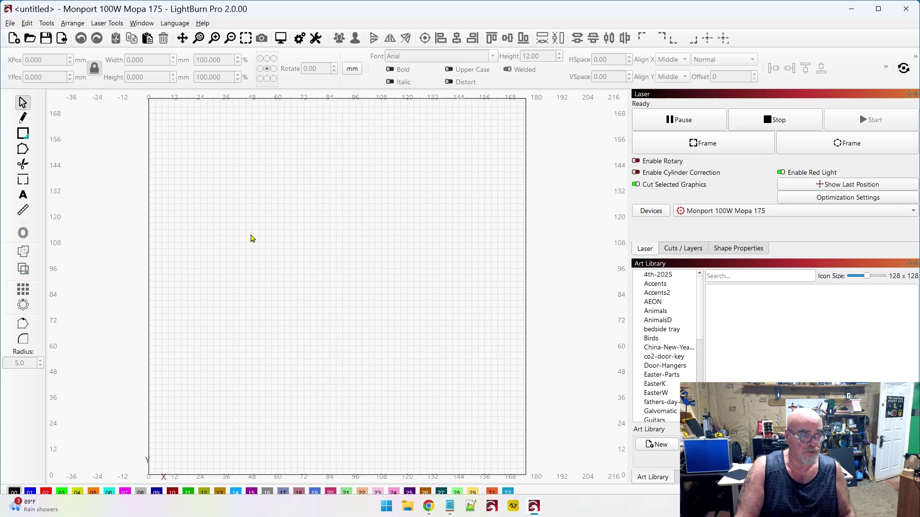
Step: Draw a square about 68 mm on each side, centred at about X 76 mm, Y 100 mm in the work area
{"action": "left_click", "coordinate": [25, 135]}
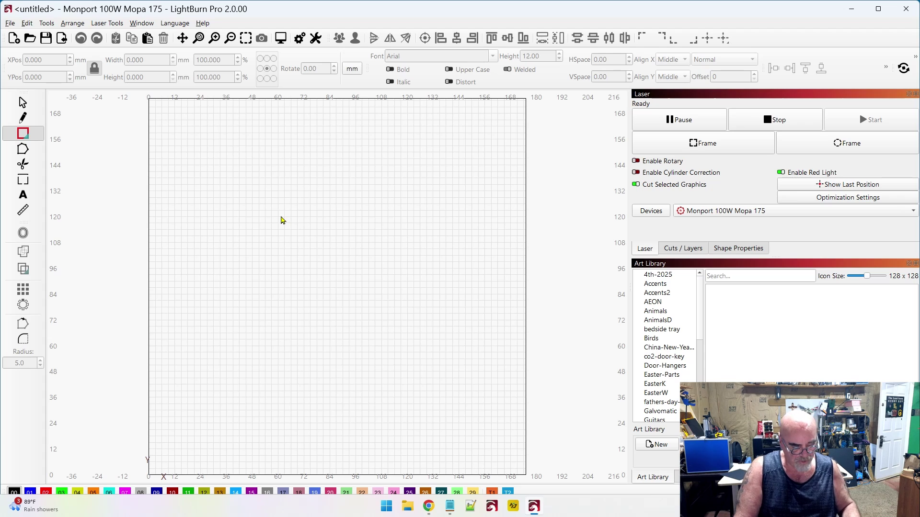
{"action": "left_click_drag", "start_coordinate": [239, 187], "coordinate": [385, 318]}
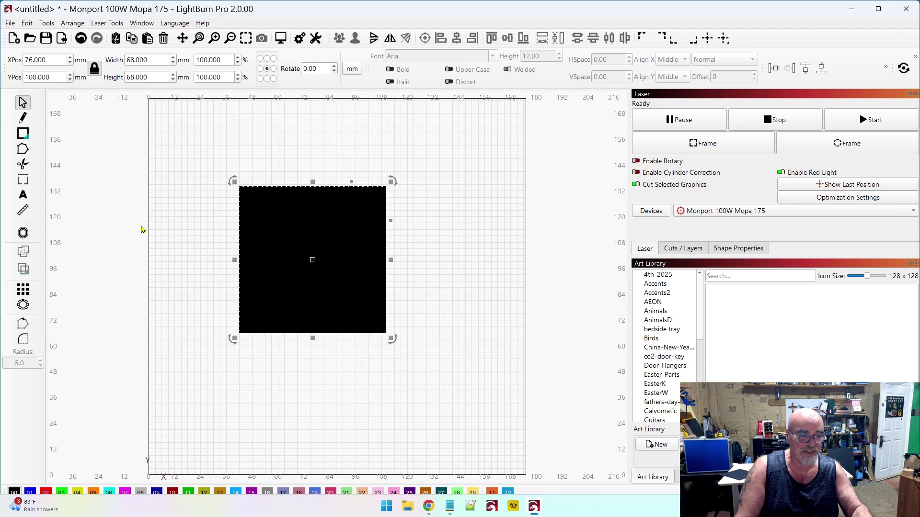
Step: Switch the square's black layer C00 from Fill to Line mode
{"action": "left_click", "coordinate": [684, 249]}
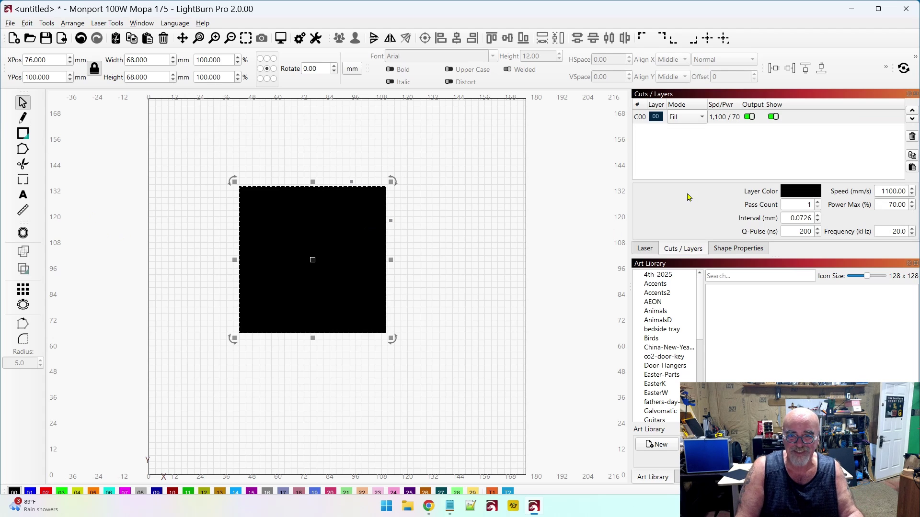
{"action": "left_click", "coordinate": [704, 117]}
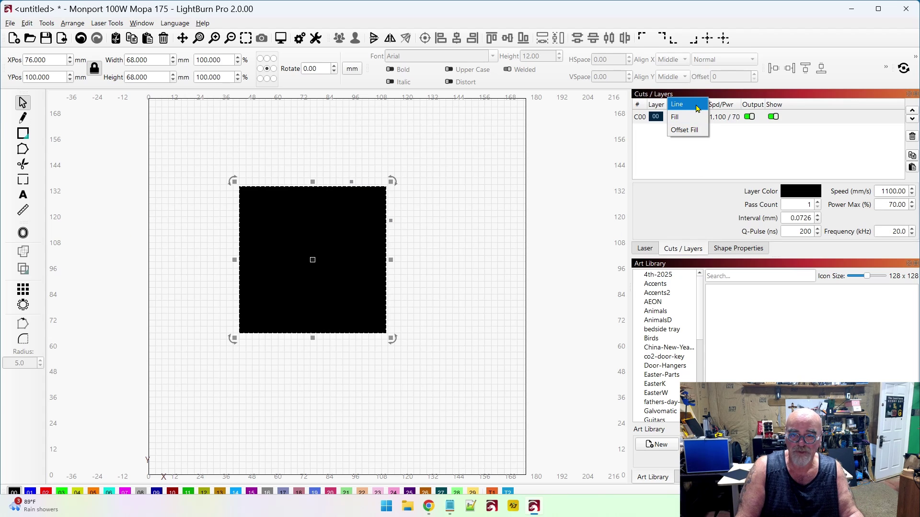
{"action": "left_click", "coordinate": [679, 104]}
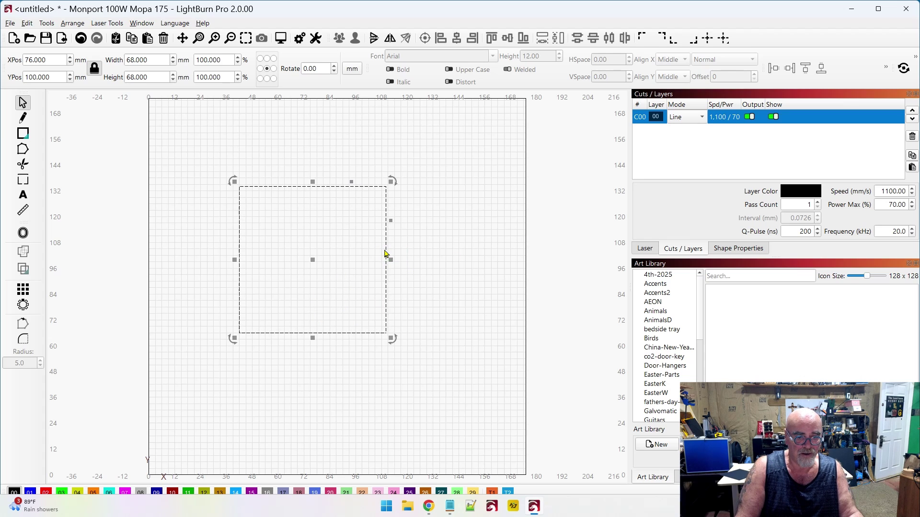
Step: Centre the square in the work area and resize it proportionally to 80 mm wide
{"action": "key", "text": "p"}
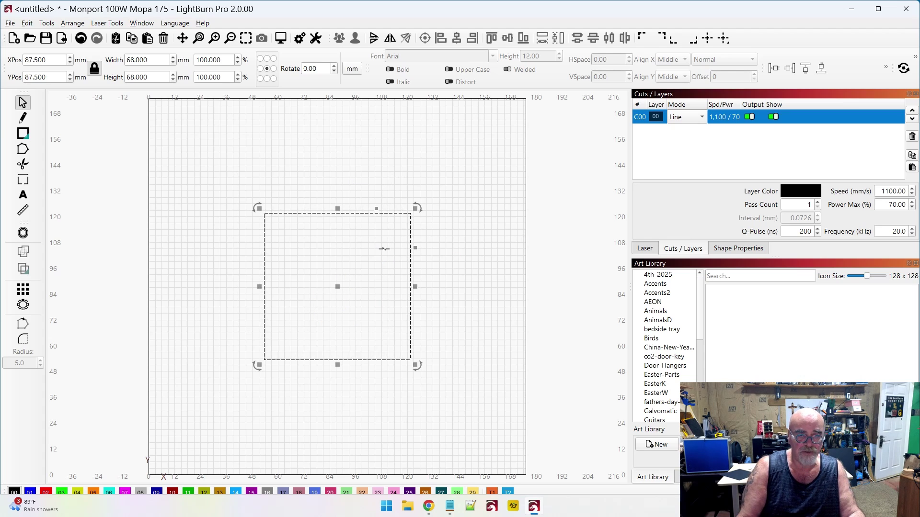
{"action": "left_click", "coordinate": [181, 62]}
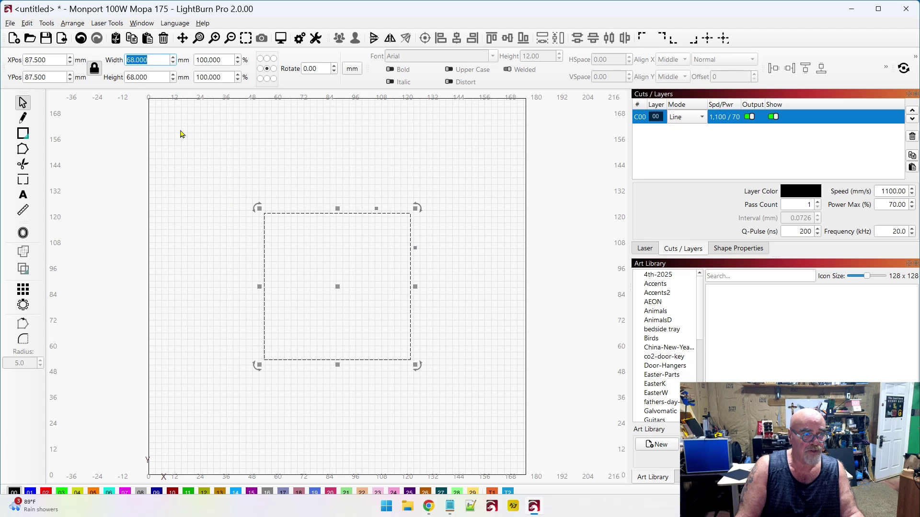
{"action": "type", "text": "80"}
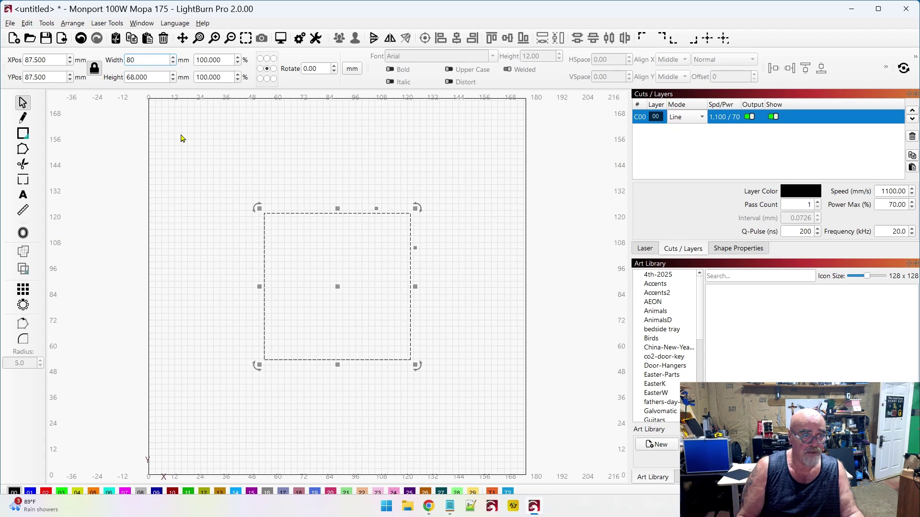
{"action": "key", "text": "Return"}
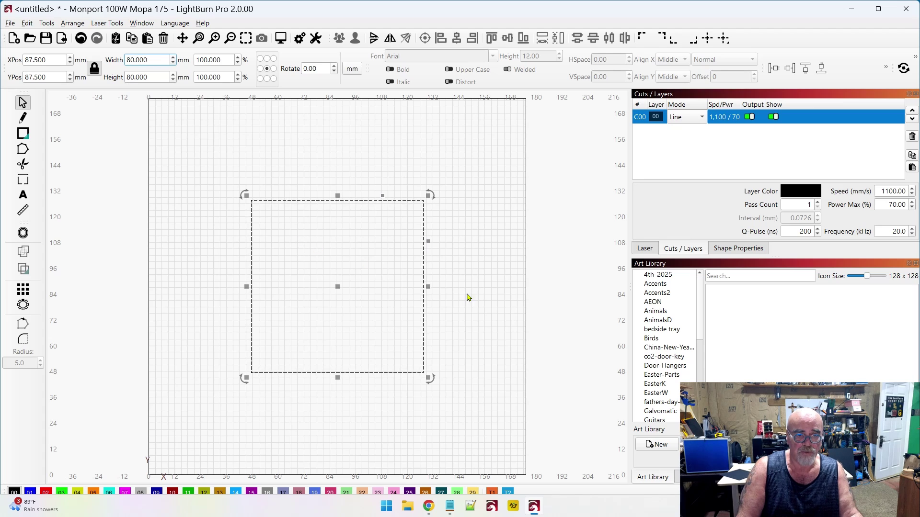
Step: Assign the square to the red 02 layer and set that layer's speed to 1000 mm/sec
{"action": "left_click", "coordinate": [645, 249]}
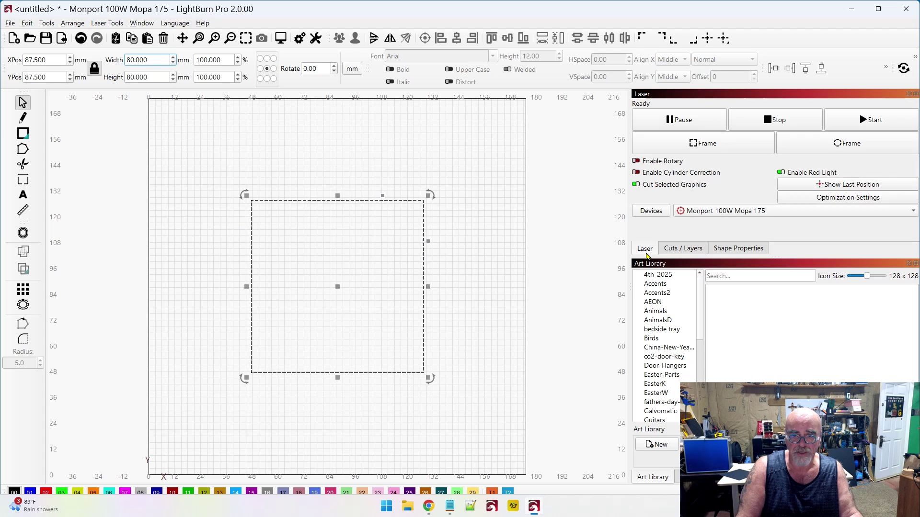
{"action": "left_click", "coordinate": [46, 492]}
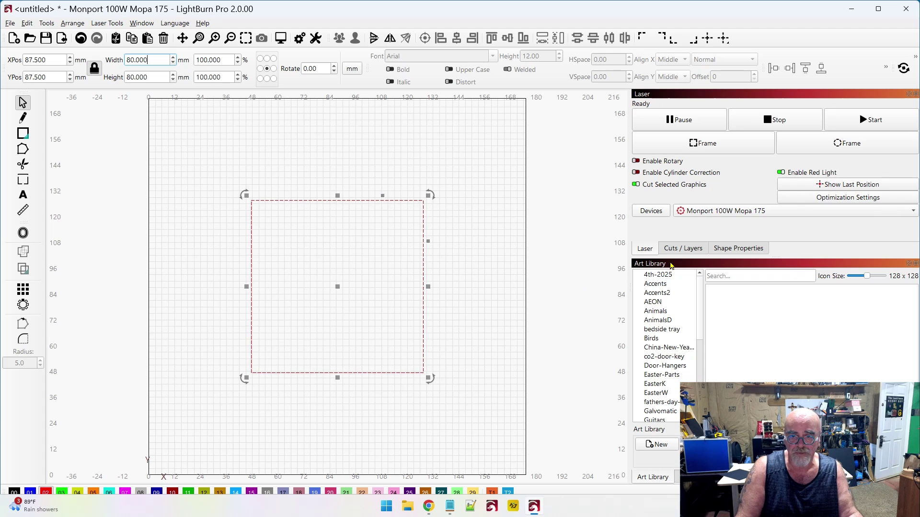
{"action": "left_click", "coordinate": [688, 249]}
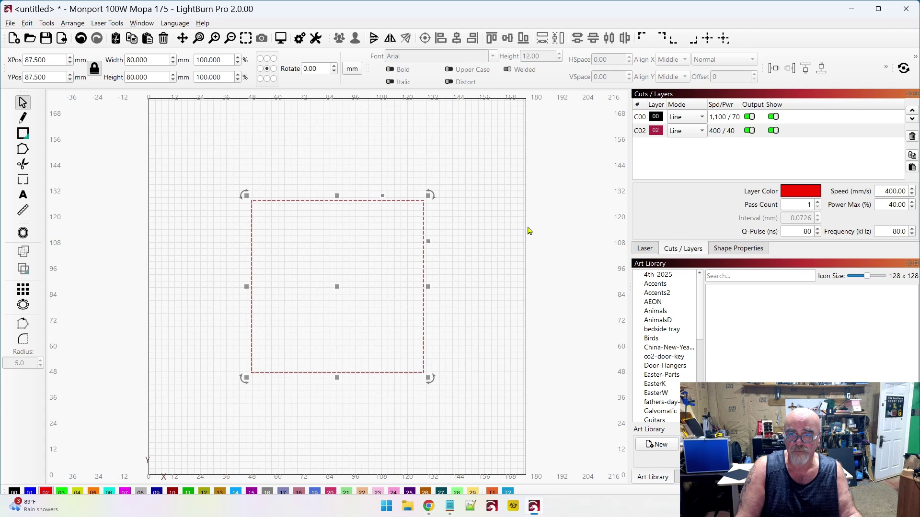
{"action": "left_click", "coordinate": [642, 135]}
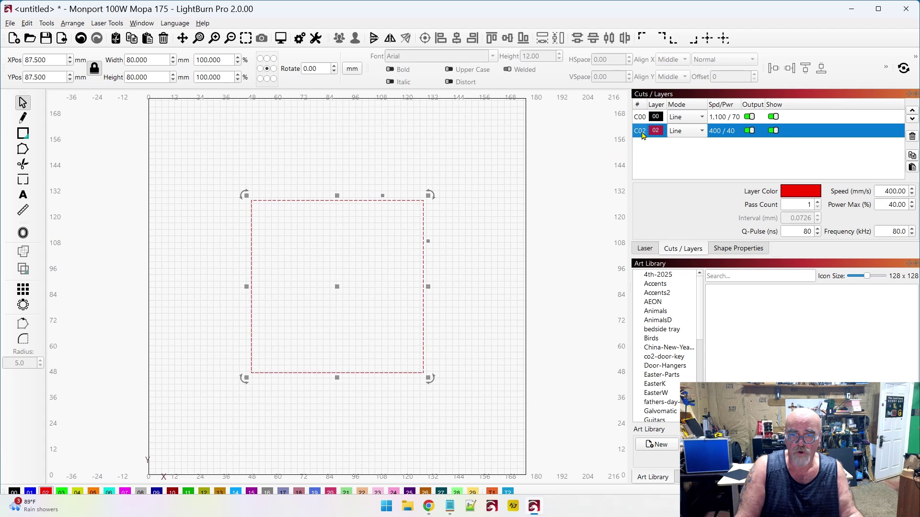
{"action": "double_click", "coordinate": [642, 135]}
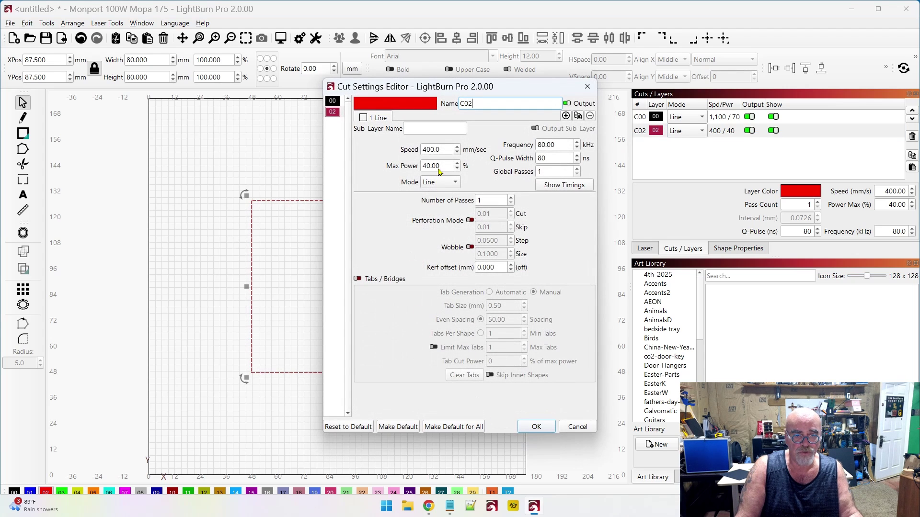
{"action": "left_click_drag", "start_coordinate": [444, 149], "coordinate": [390, 155]}
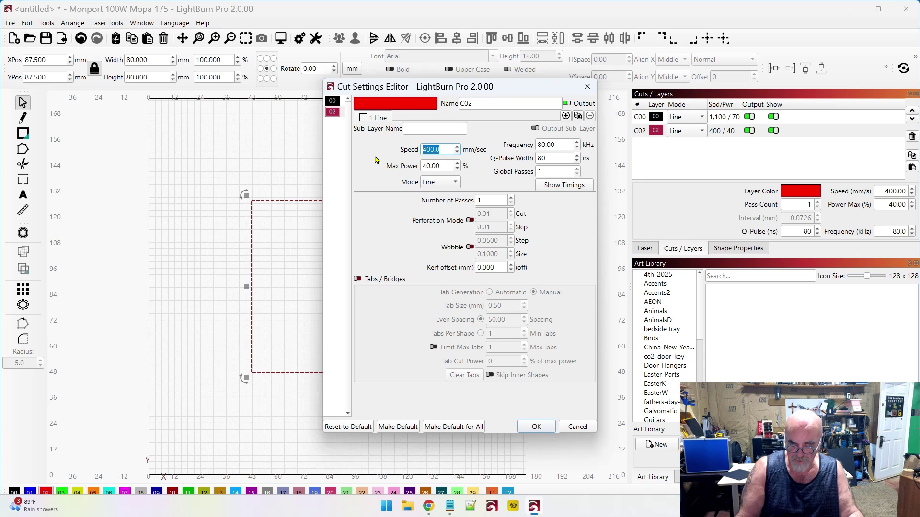
{"action": "type", "text": "1000"}
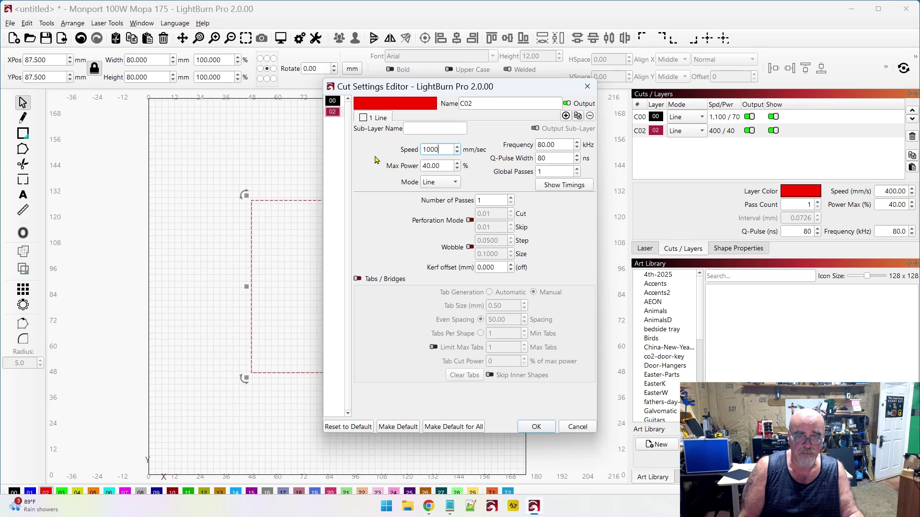
{"action": "key", "text": "Tab"}
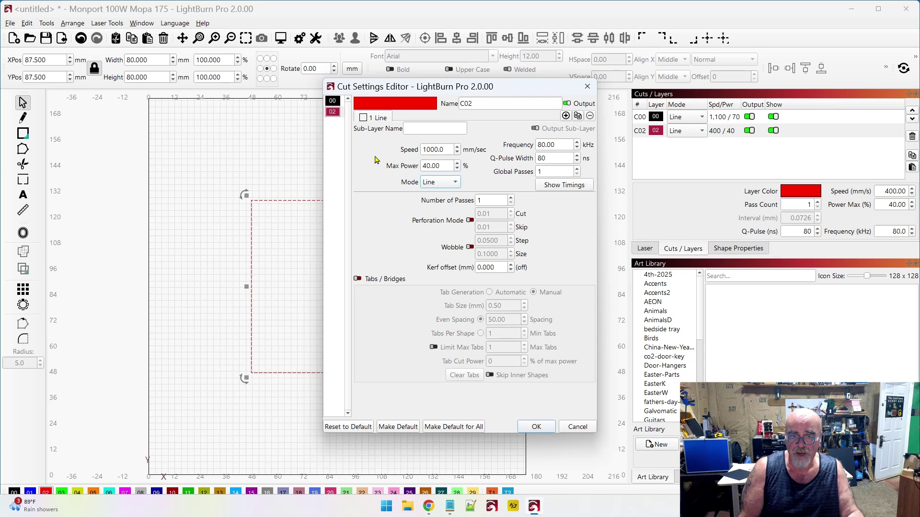
{"action": "key", "text": "Tab"}
{"action": "key", "text": "Tab"}
{"action": "key", "text": "Tab"}
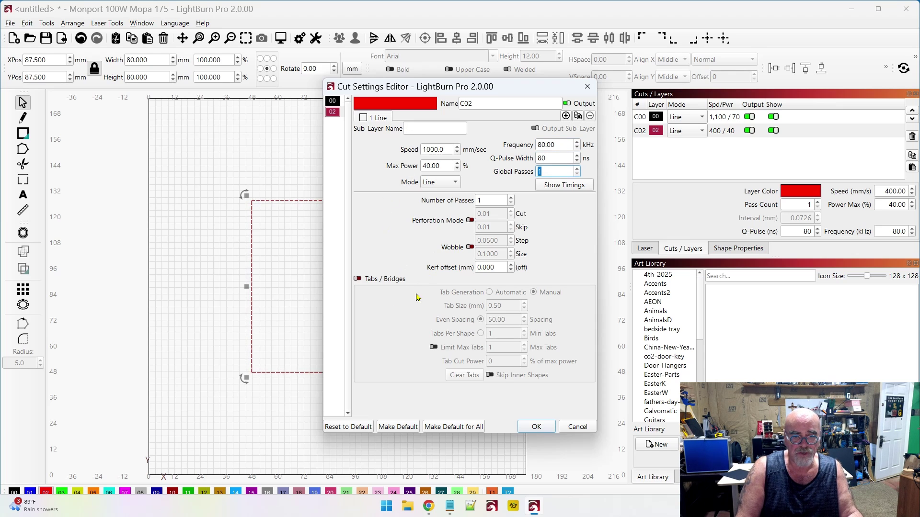
{"action": "left_click", "coordinate": [536, 426]}
{"action": "left_click", "coordinate": [749, 117]}
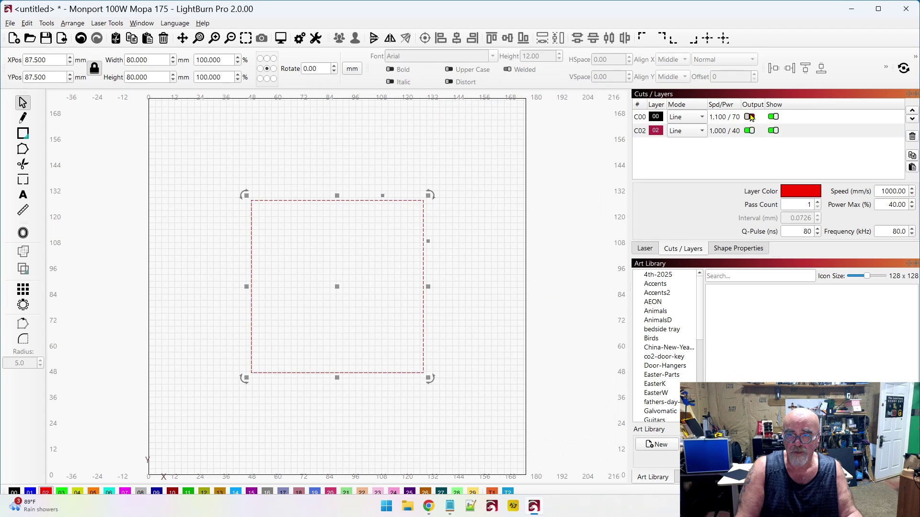
{"action": "left_click", "coordinate": [770, 117]}
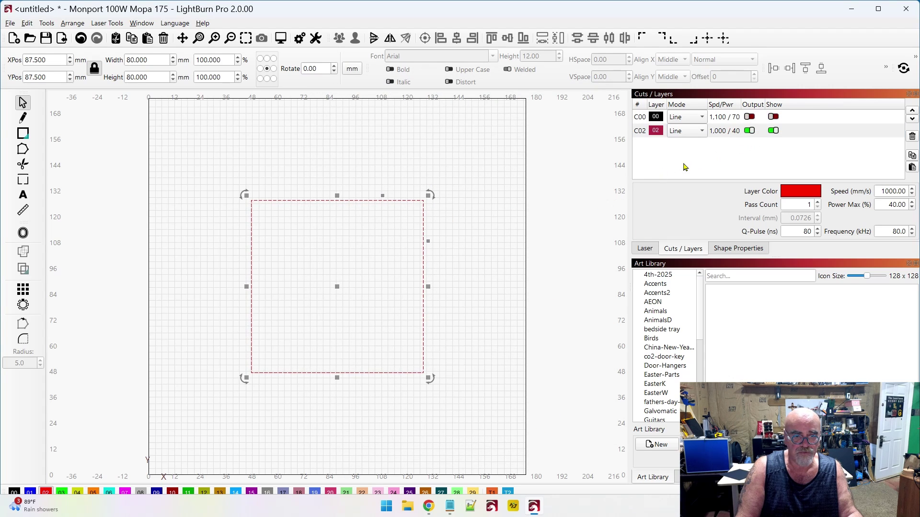
{"action": "left_click", "coordinate": [767, 117]}
{"action": "left_click", "coordinate": [751, 117]}
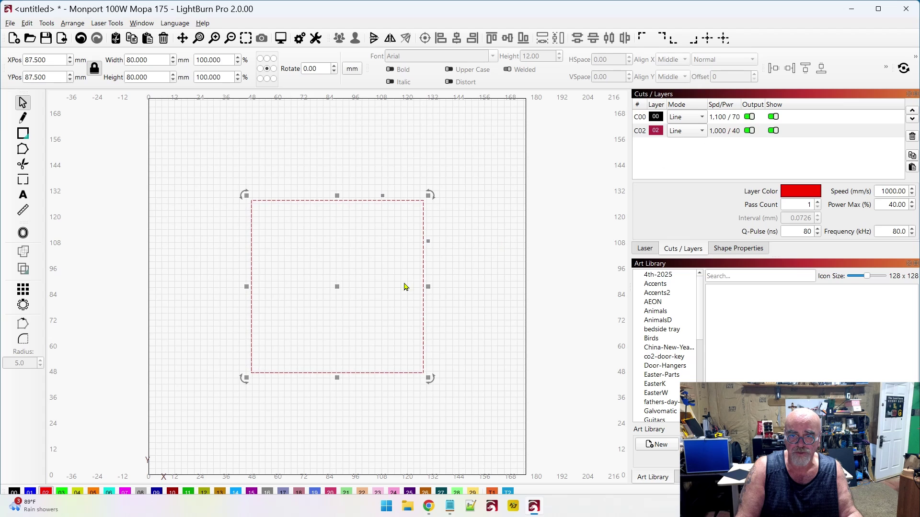
{"action": "scroll", "coordinate": [374, 292], "scroll_direction": "down", "scroll_amount": 3}
{"action": "scroll", "coordinate": [351, 297], "scroll_direction": "up", "scroll_amount": 5}
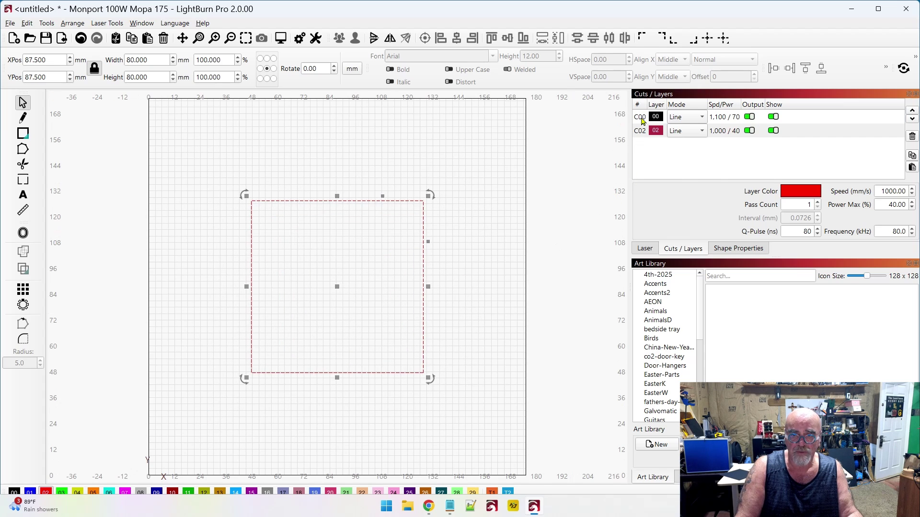
{"action": "right_click", "coordinate": [643, 120]}
{"action": "left_click", "coordinate": [671, 195]}
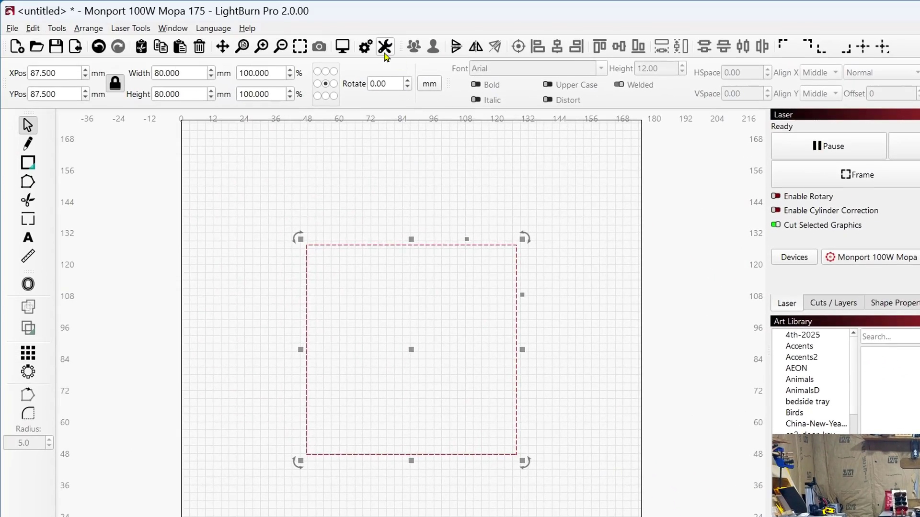
Step: In the device settings, calibrate the Galvo 2 (X axis) scale with a requested size of 80 and a measured size of 138
{"action": "left_click", "coordinate": [388, 47]}
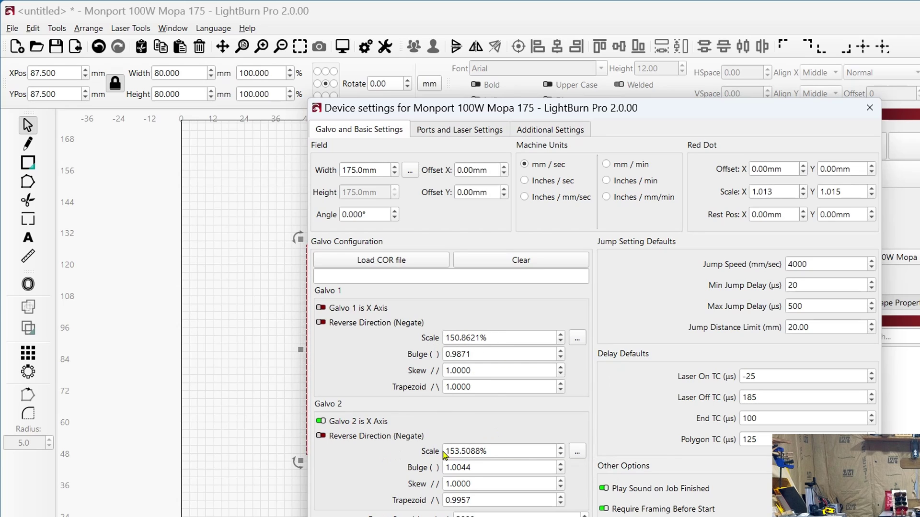
{"action": "left_click", "coordinate": [577, 453]}
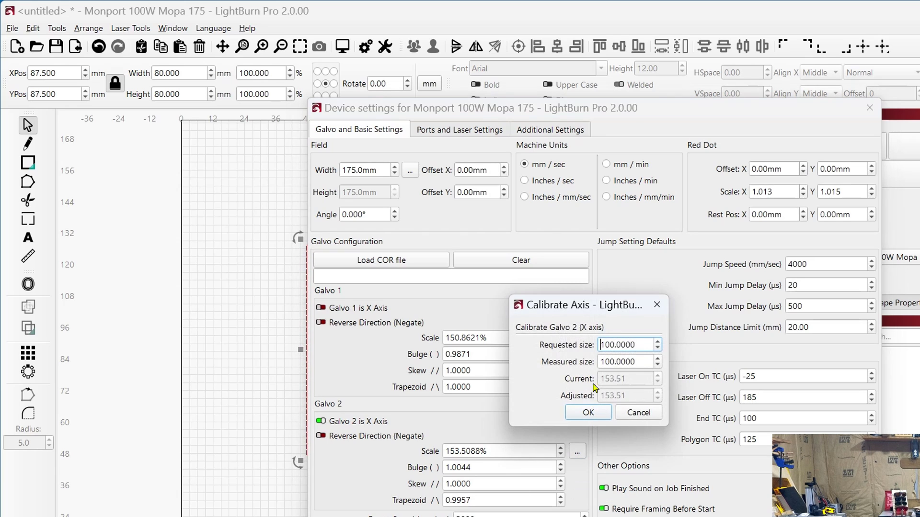
{"action": "double_click", "coordinate": [633, 346]}
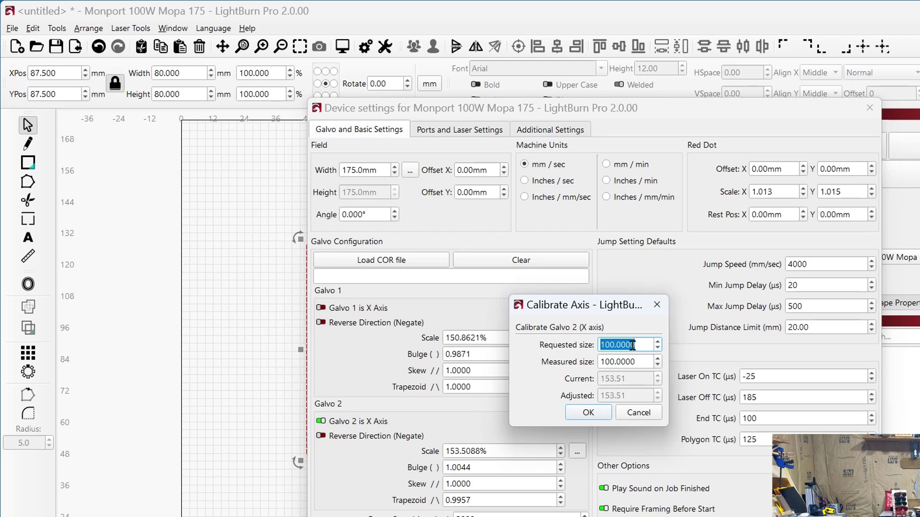
{"action": "type", "text": "8"}
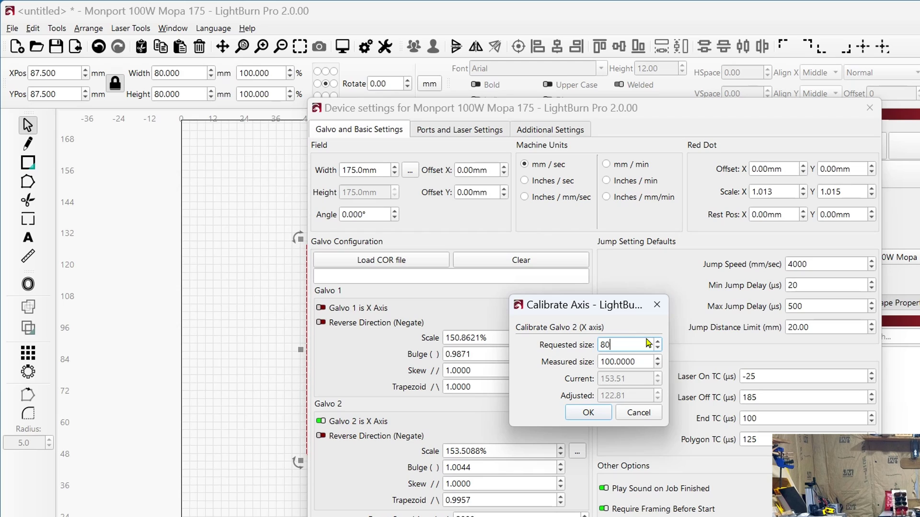
{"action": "type", "text": "0"}
{"action": "left_click_drag", "start_coordinate": [646, 363], "coordinate": [599, 363]}
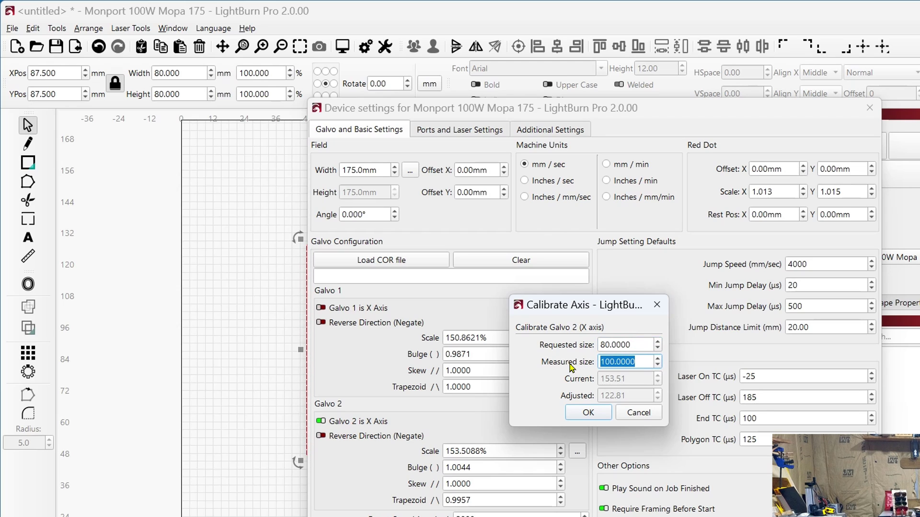
{"action": "type", "text": "138"}
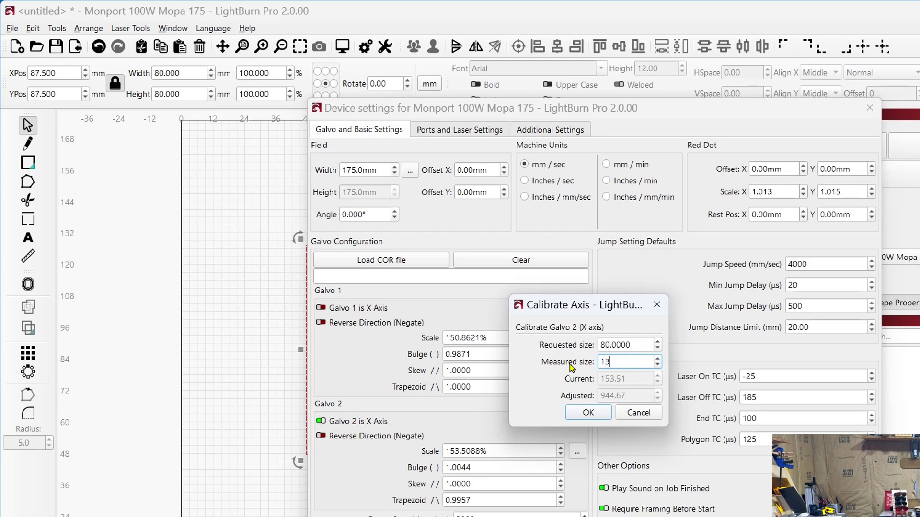
{"action": "left_click", "coordinate": [589, 413]}
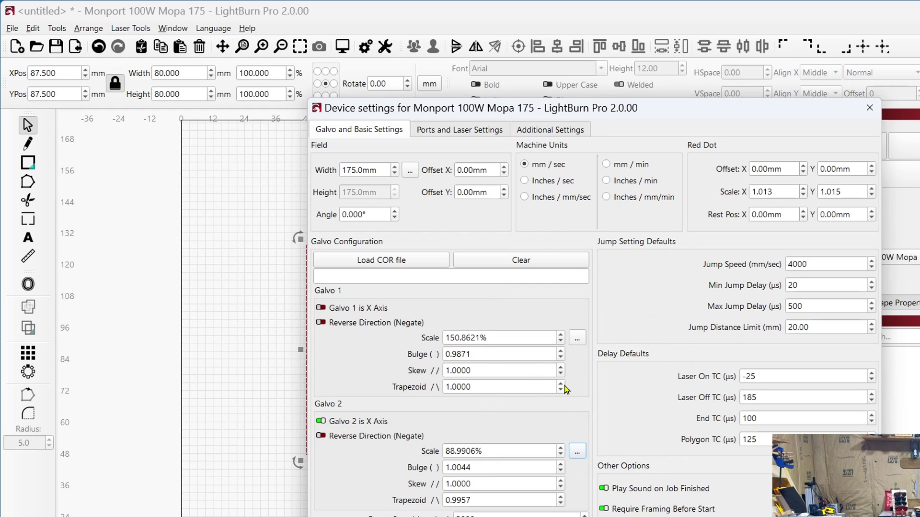
Step: Calibrate the Galvo 1 (Y axis) scale with requested size 80 and measured size 139, and save the device settings
{"action": "left_click", "coordinate": [577, 340]}
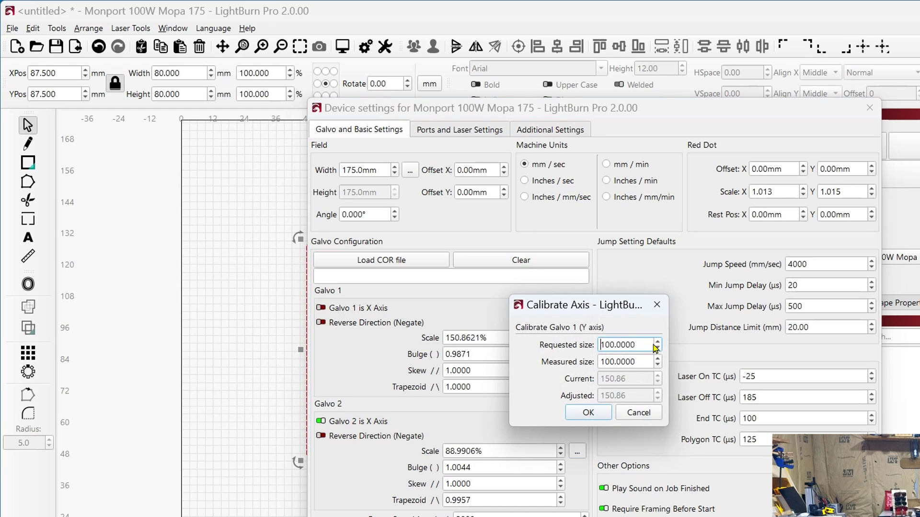
{"action": "left_click_drag", "start_coordinate": [641, 344], "coordinate": [521, 348]}
{"action": "type", "text": "80"}
{"action": "key", "text": "Tab"}
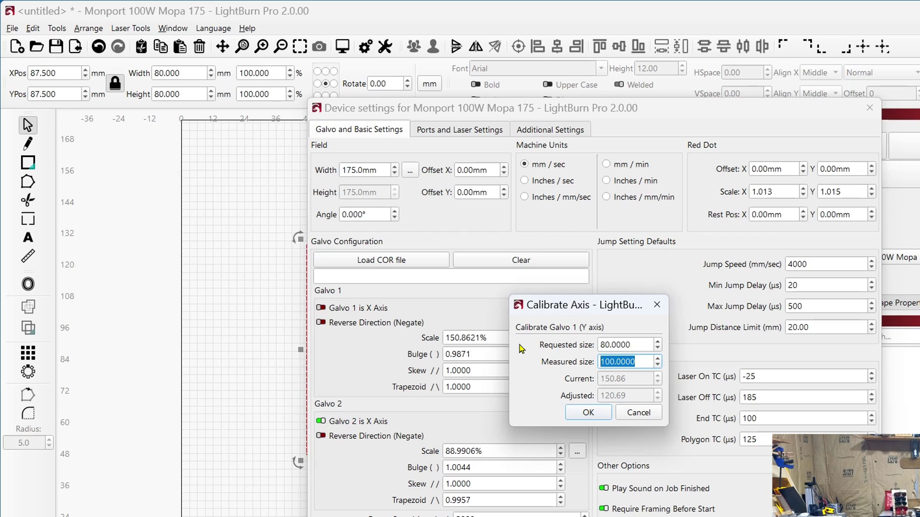
{"action": "type", "text": "1"}
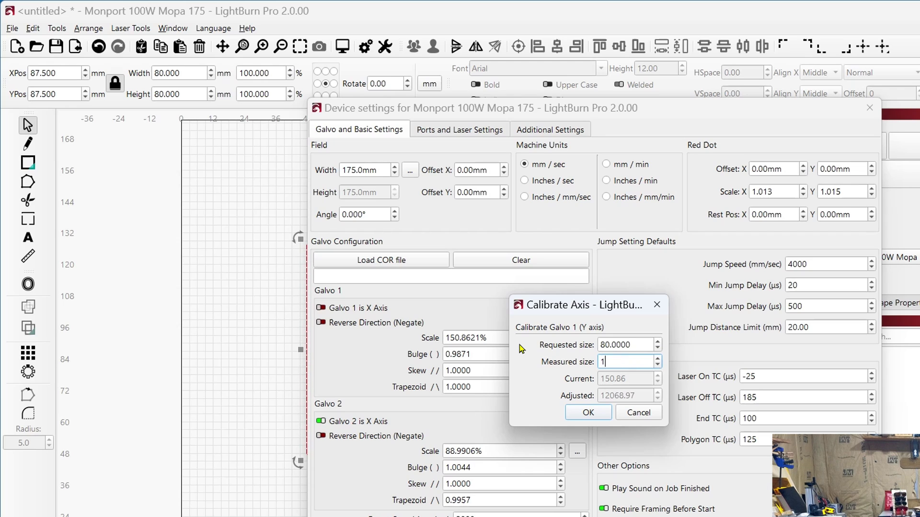
{"action": "type", "text": "39"}
{"action": "left_click", "coordinate": [589, 412]}
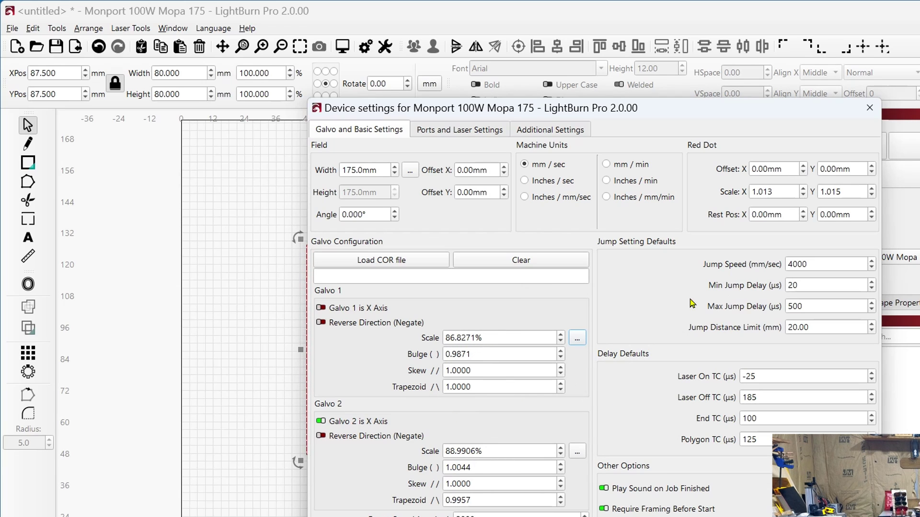
{"action": "left_click_drag", "start_coordinate": [652, 109], "coordinate": [560, 55]}
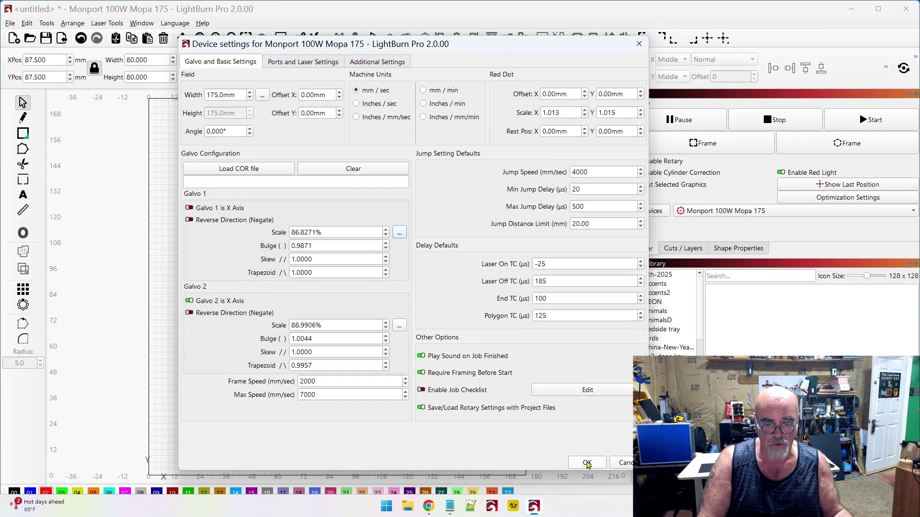
{"action": "left_click", "coordinate": [587, 463]}
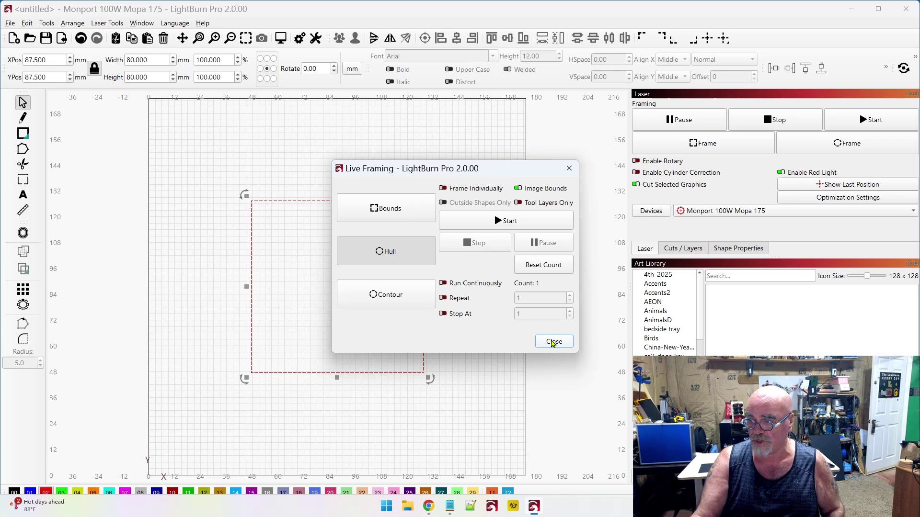
Step: Start the laser job for the 80 mm test square from Live Framing
{"action": "left_click", "coordinate": [522, 223]}
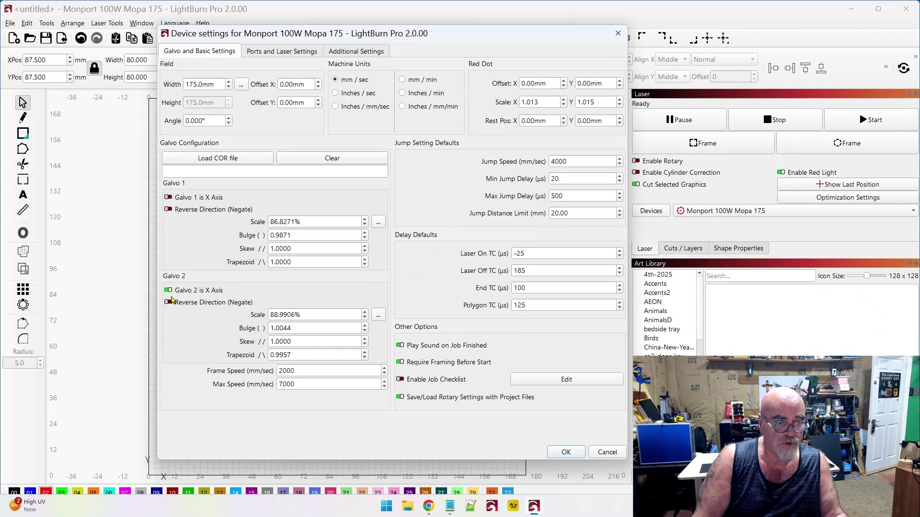
Step: Recalibrate the Galvo 2 (X axis) scale with requested size 80 and measured size 82, and save the device settings
{"action": "left_click", "coordinate": [378, 315]}
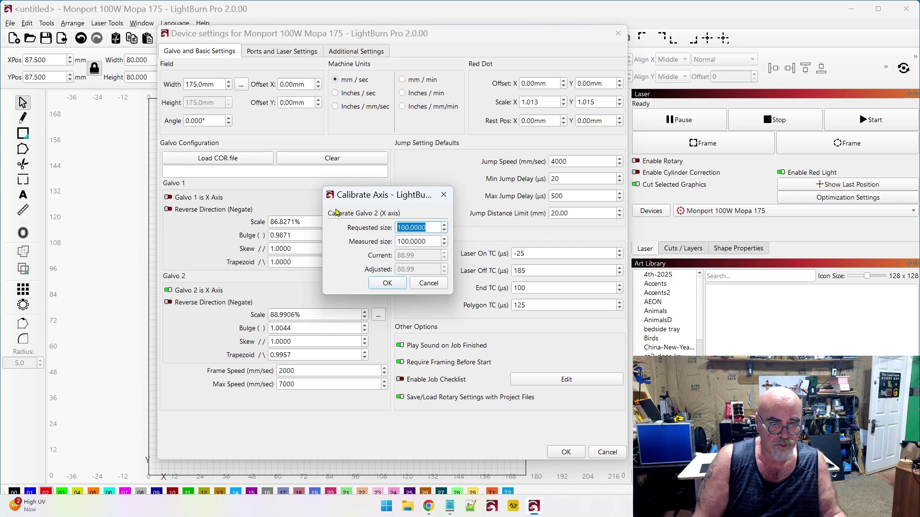
{"action": "type", "text": "80"}
{"action": "key", "text": "Tab"}
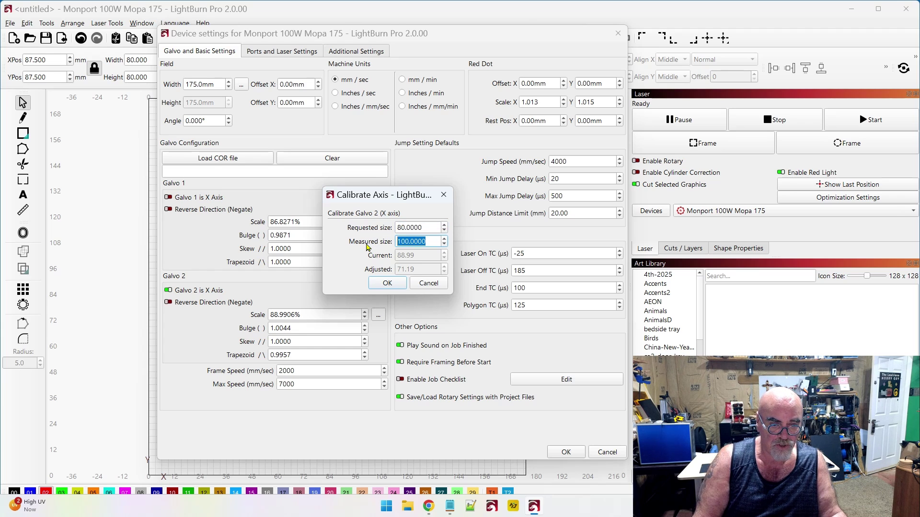
{"action": "type", "text": "82"}
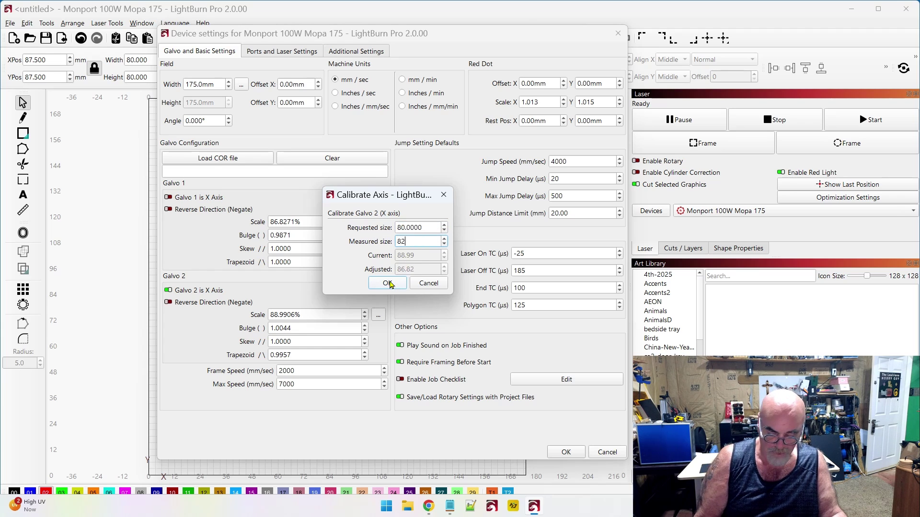
{"action": "left_click", "coordinate": [387, 284]}
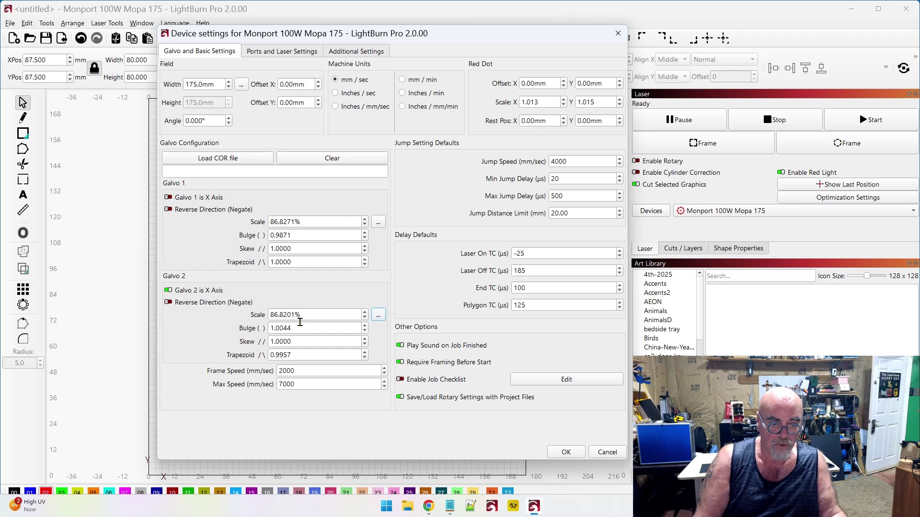
{"action": "left_click", "coordinate": [568, 455]}
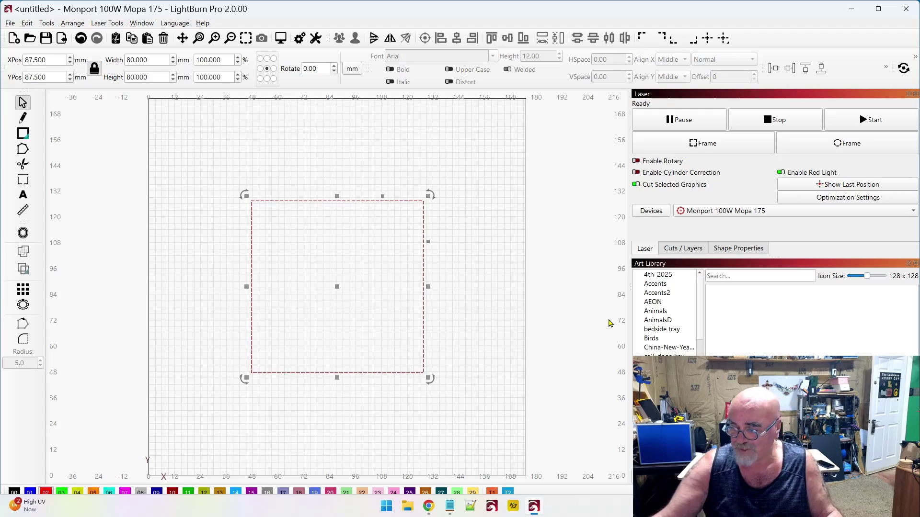
Step: Start rectangular framing of the selected 80 mm test square
{"action": "left_click", "coordinate": [702, 143]}
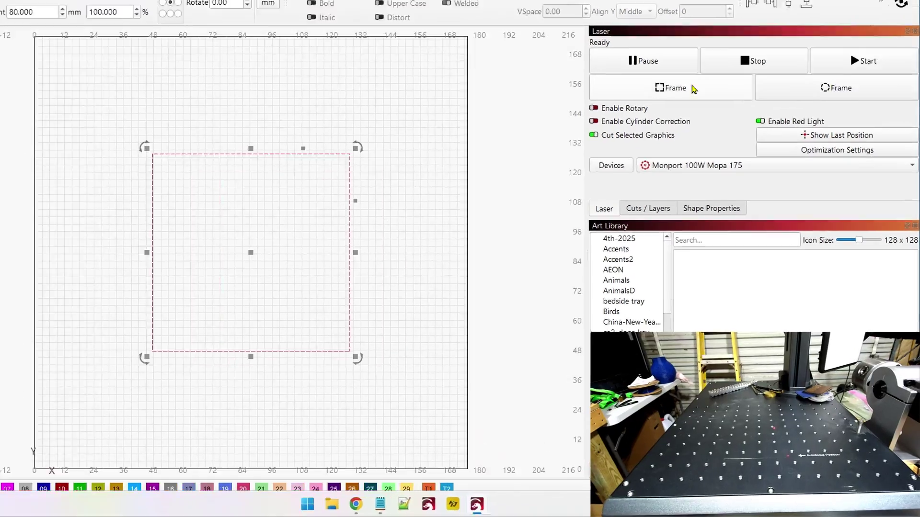